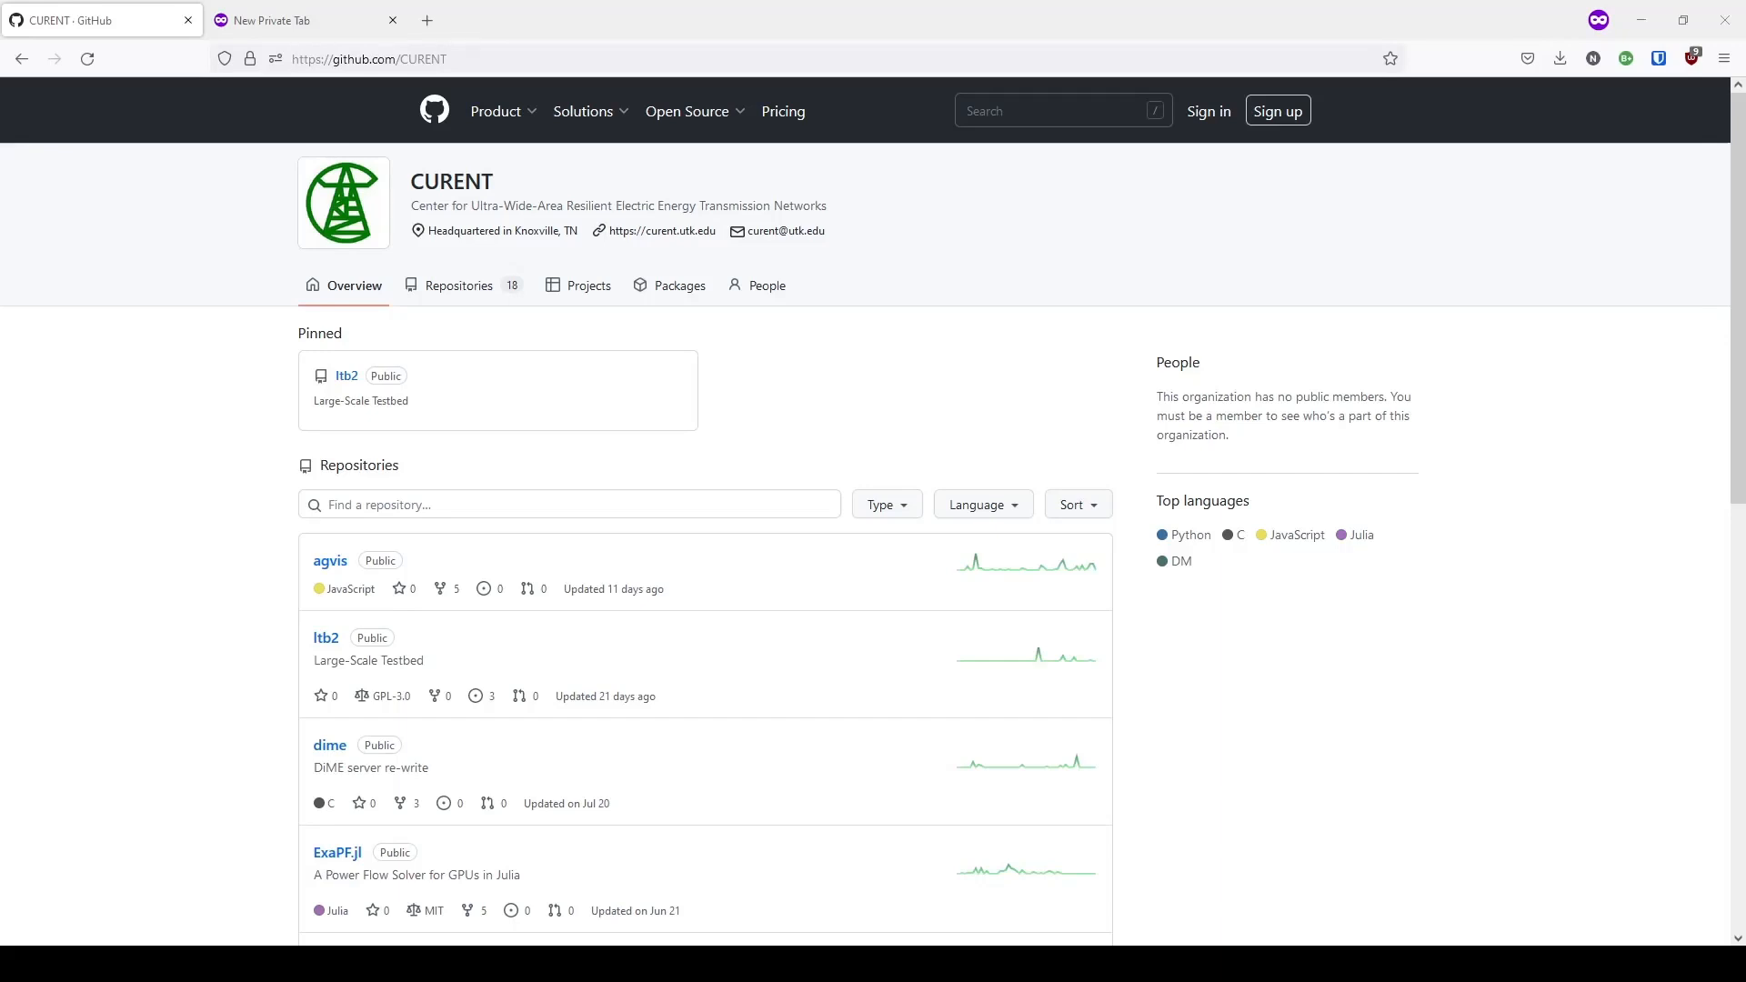
Switch to the terminal, change into agvis's static folder and start a web server with "python3 -m http.server"
{"action": "left_click", "coordinate": [794, 962]}
{"action": "type", "text": "cd static"}
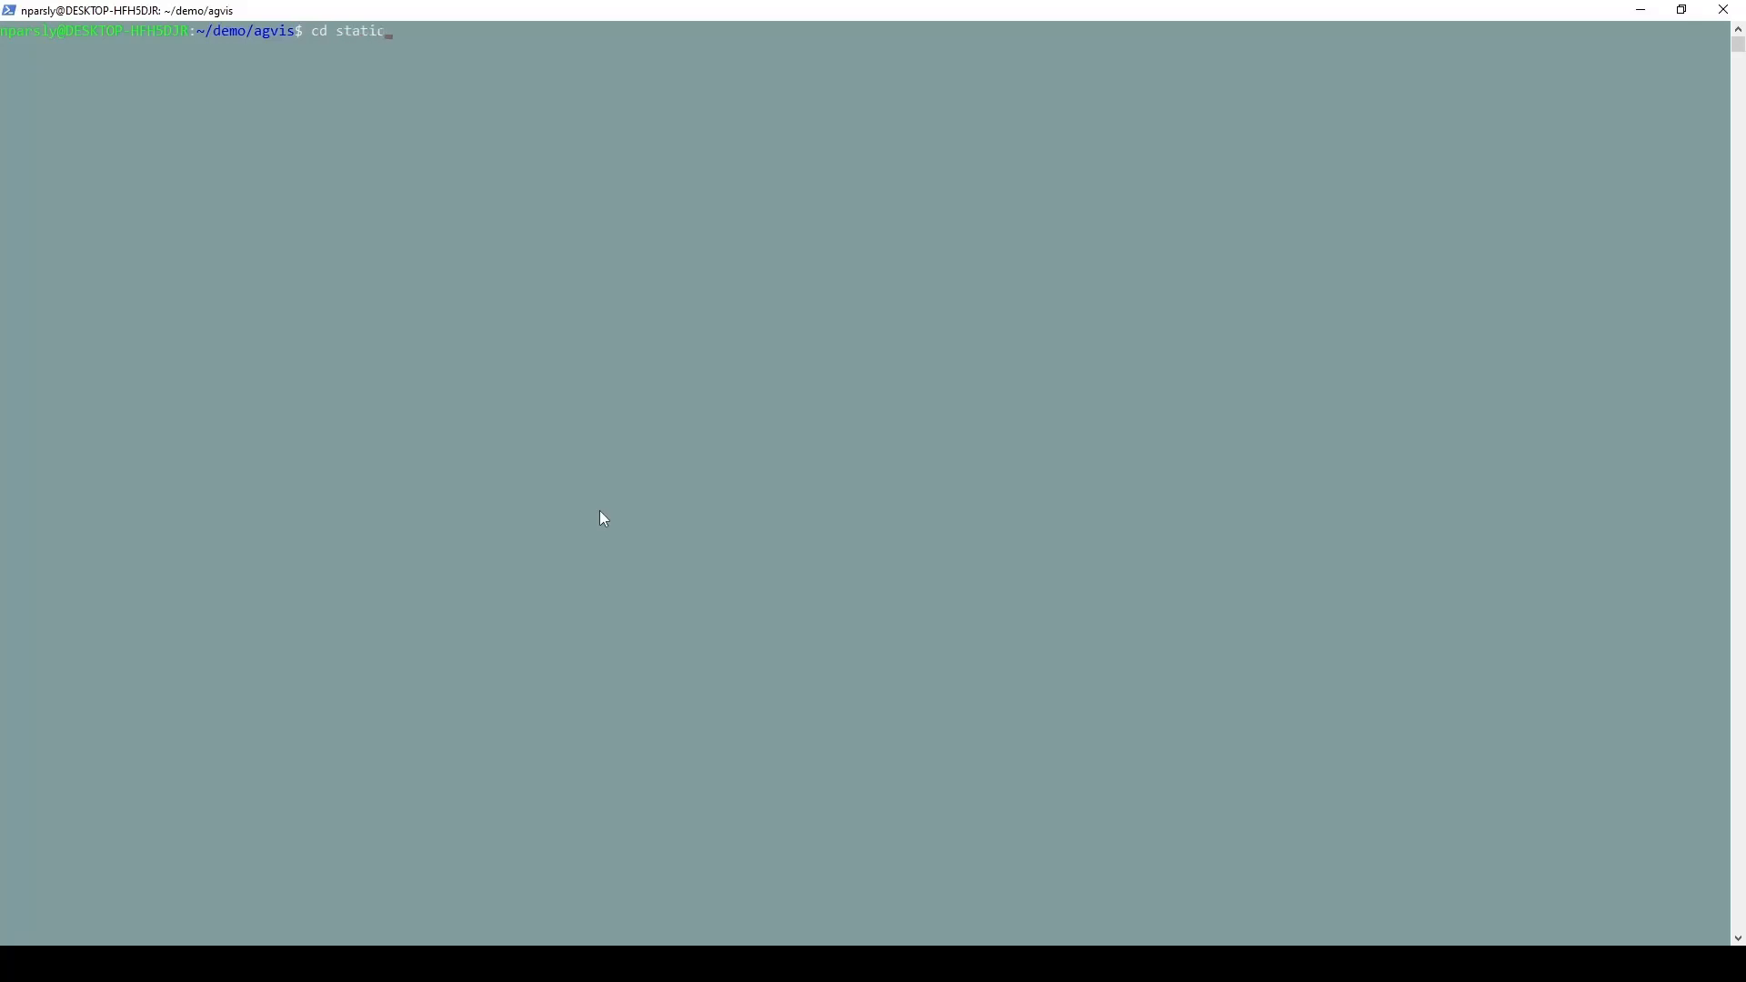
{"action": "key", "text": "Return"}
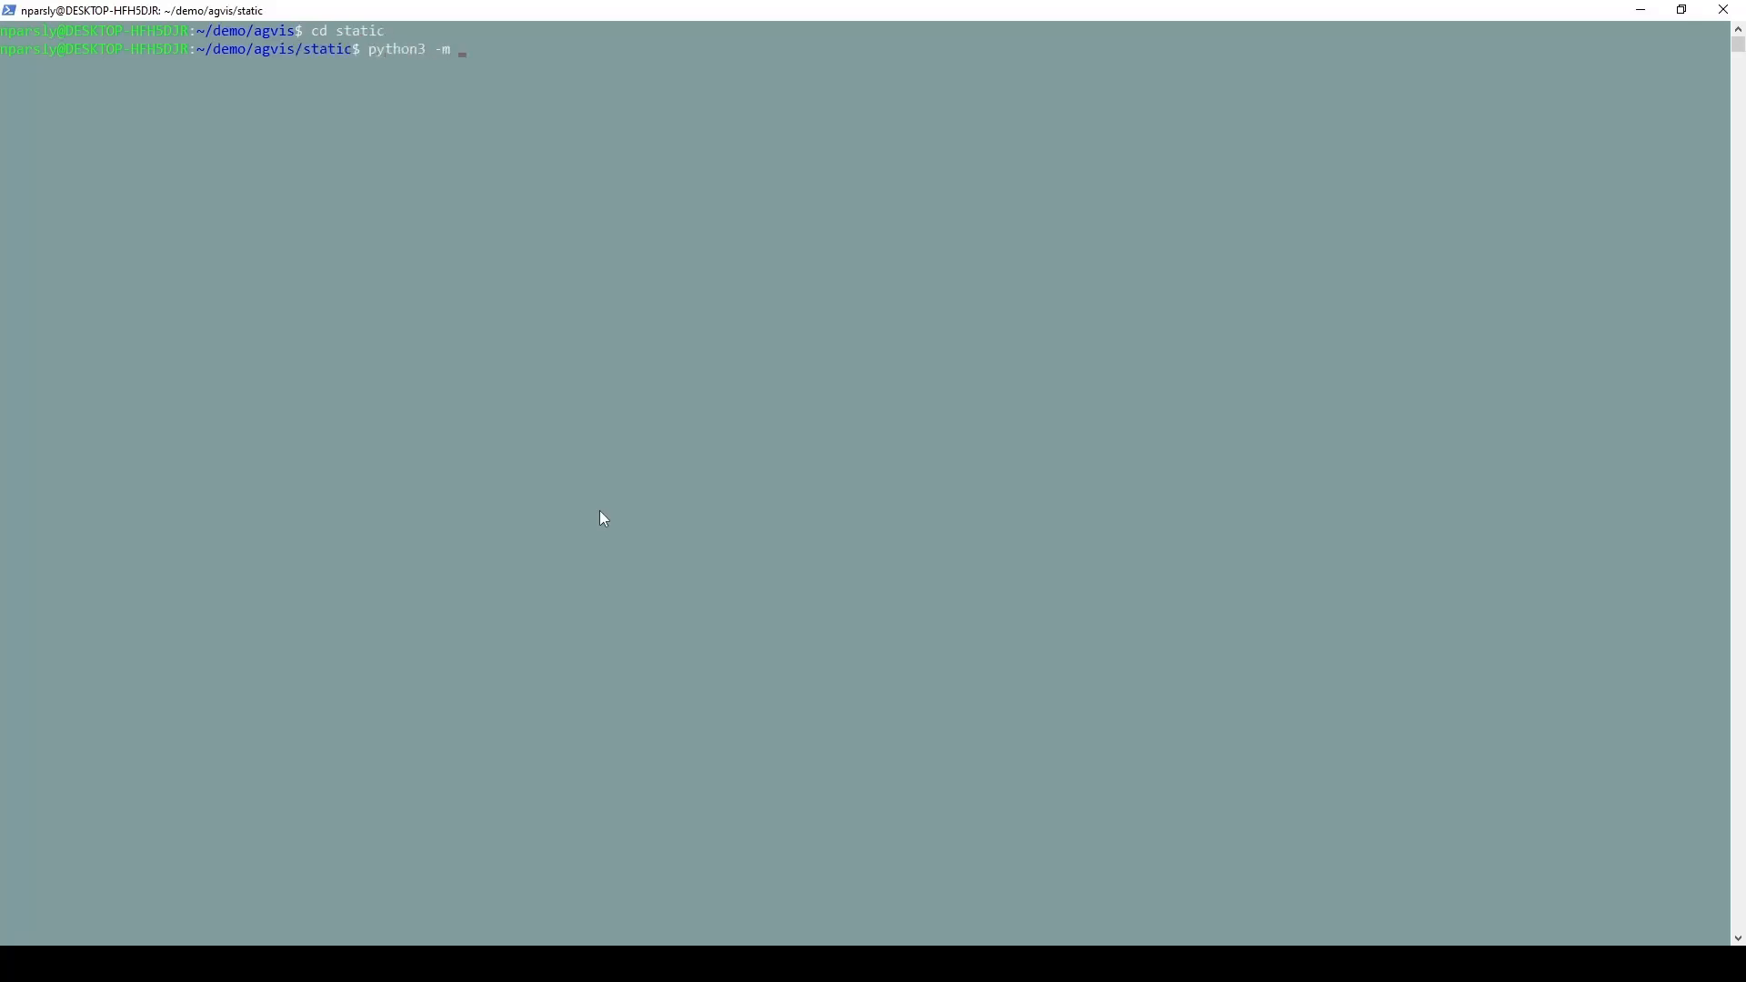
{"action": "type", "text": "python3 -m http.server"}
{"action": "key", "text": "Return"}
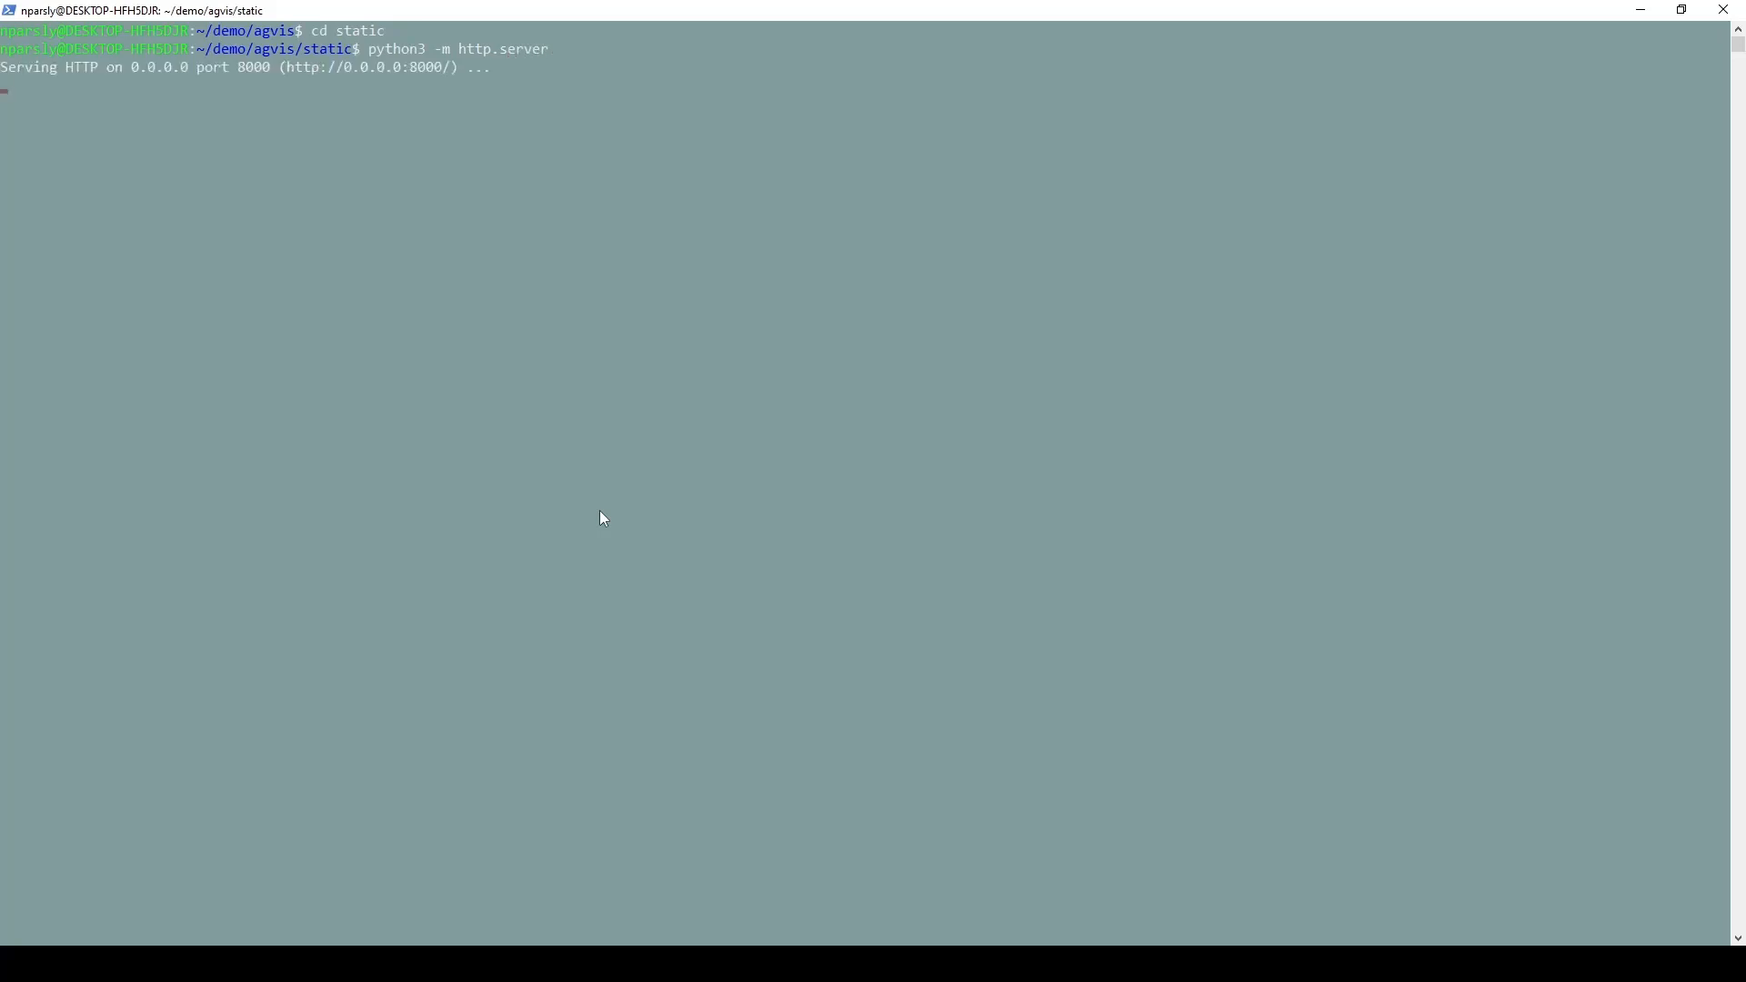
Return to the Firefox browser and load localhost:8000 in the empty private tab
{"action": "key", "text": "alt+Tab"}
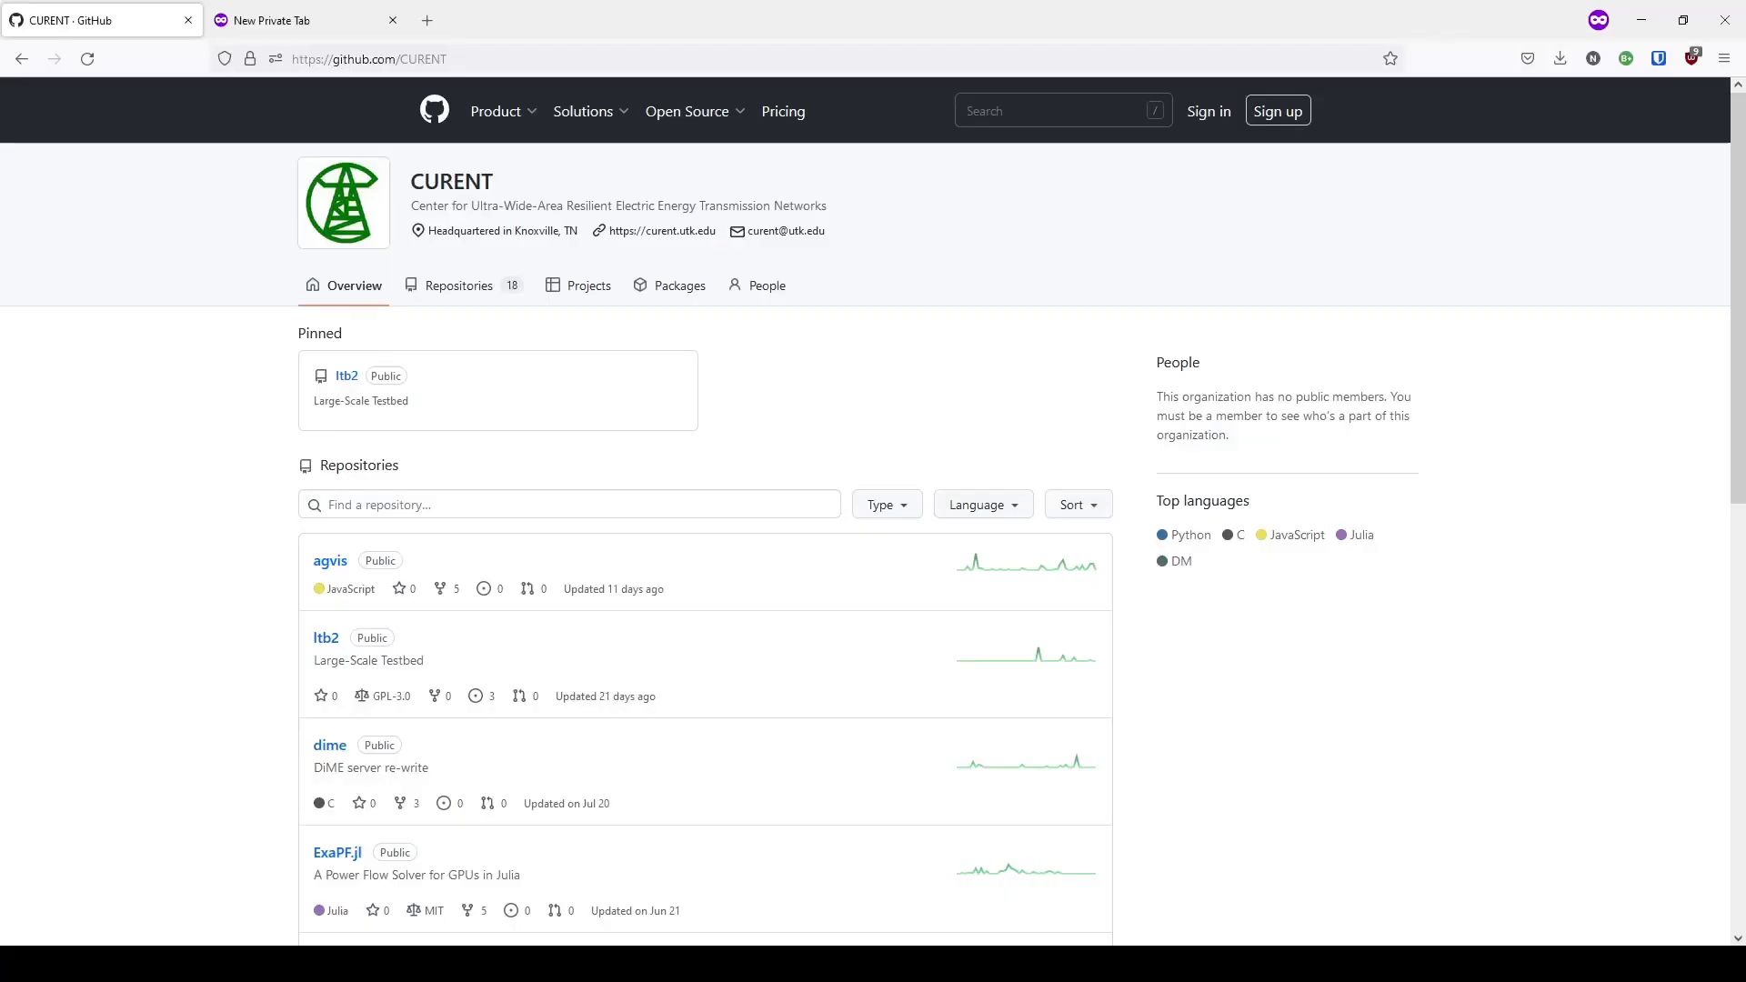
{"action": "left_click", "coordinate": [316, 13]}
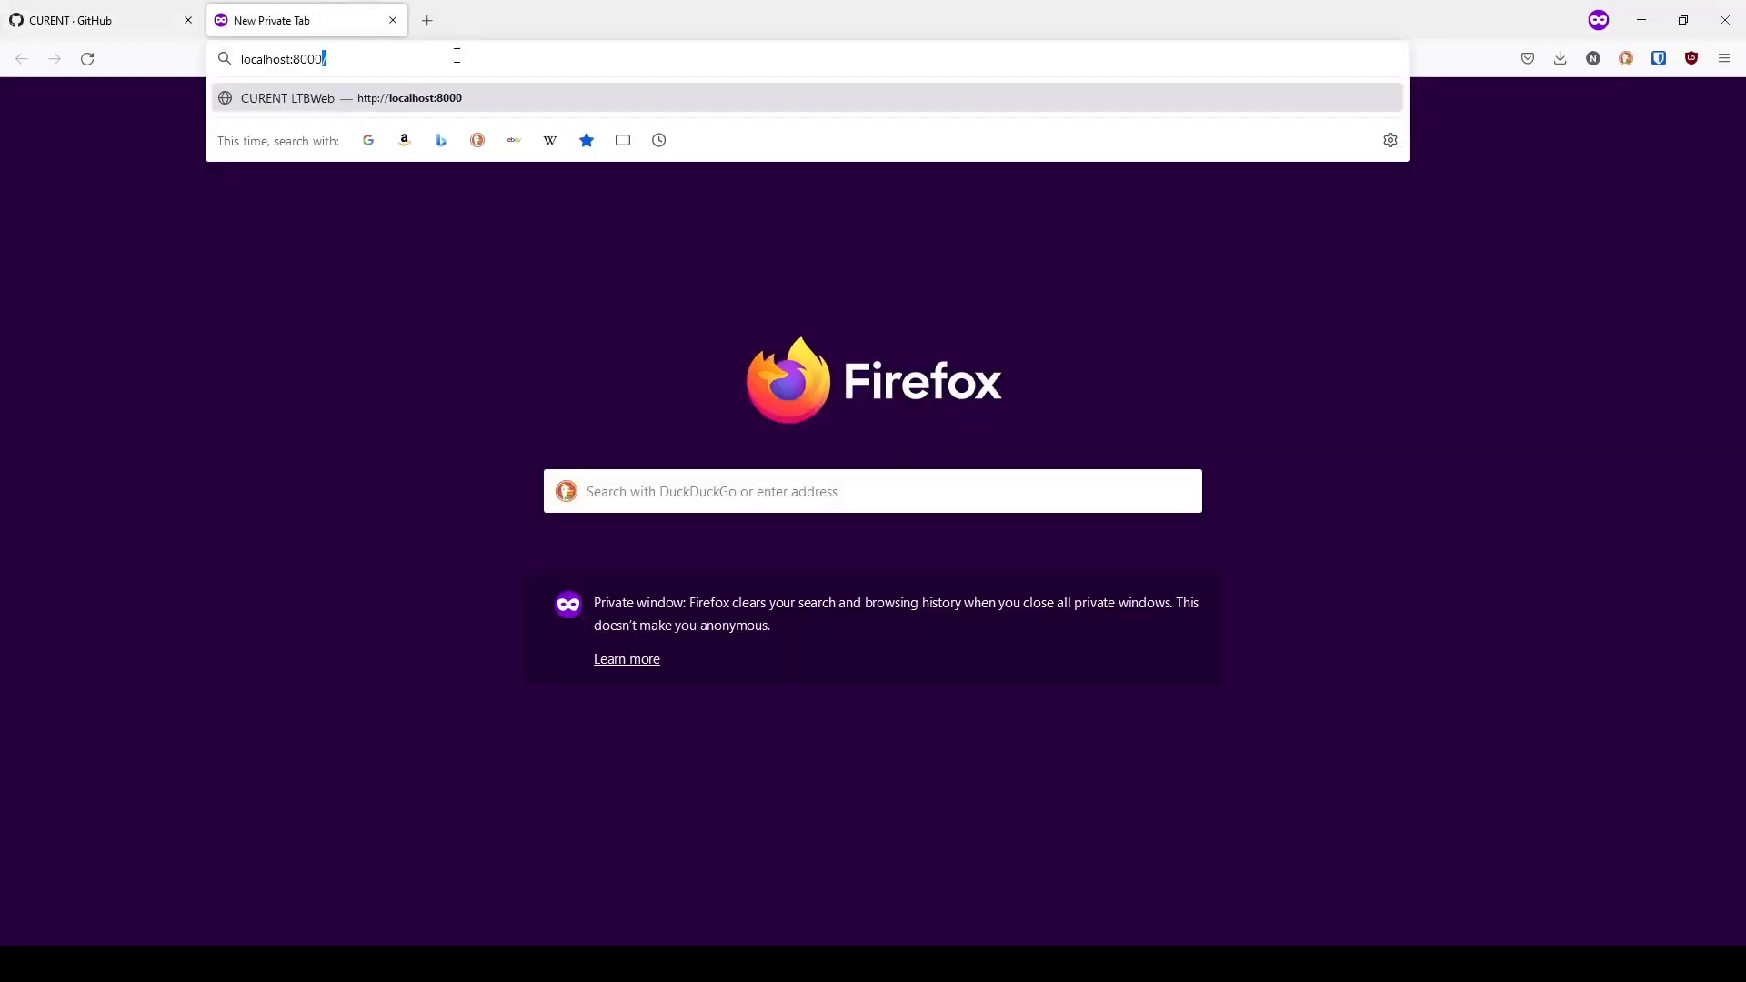
{"action": "key", "text": "Return"}
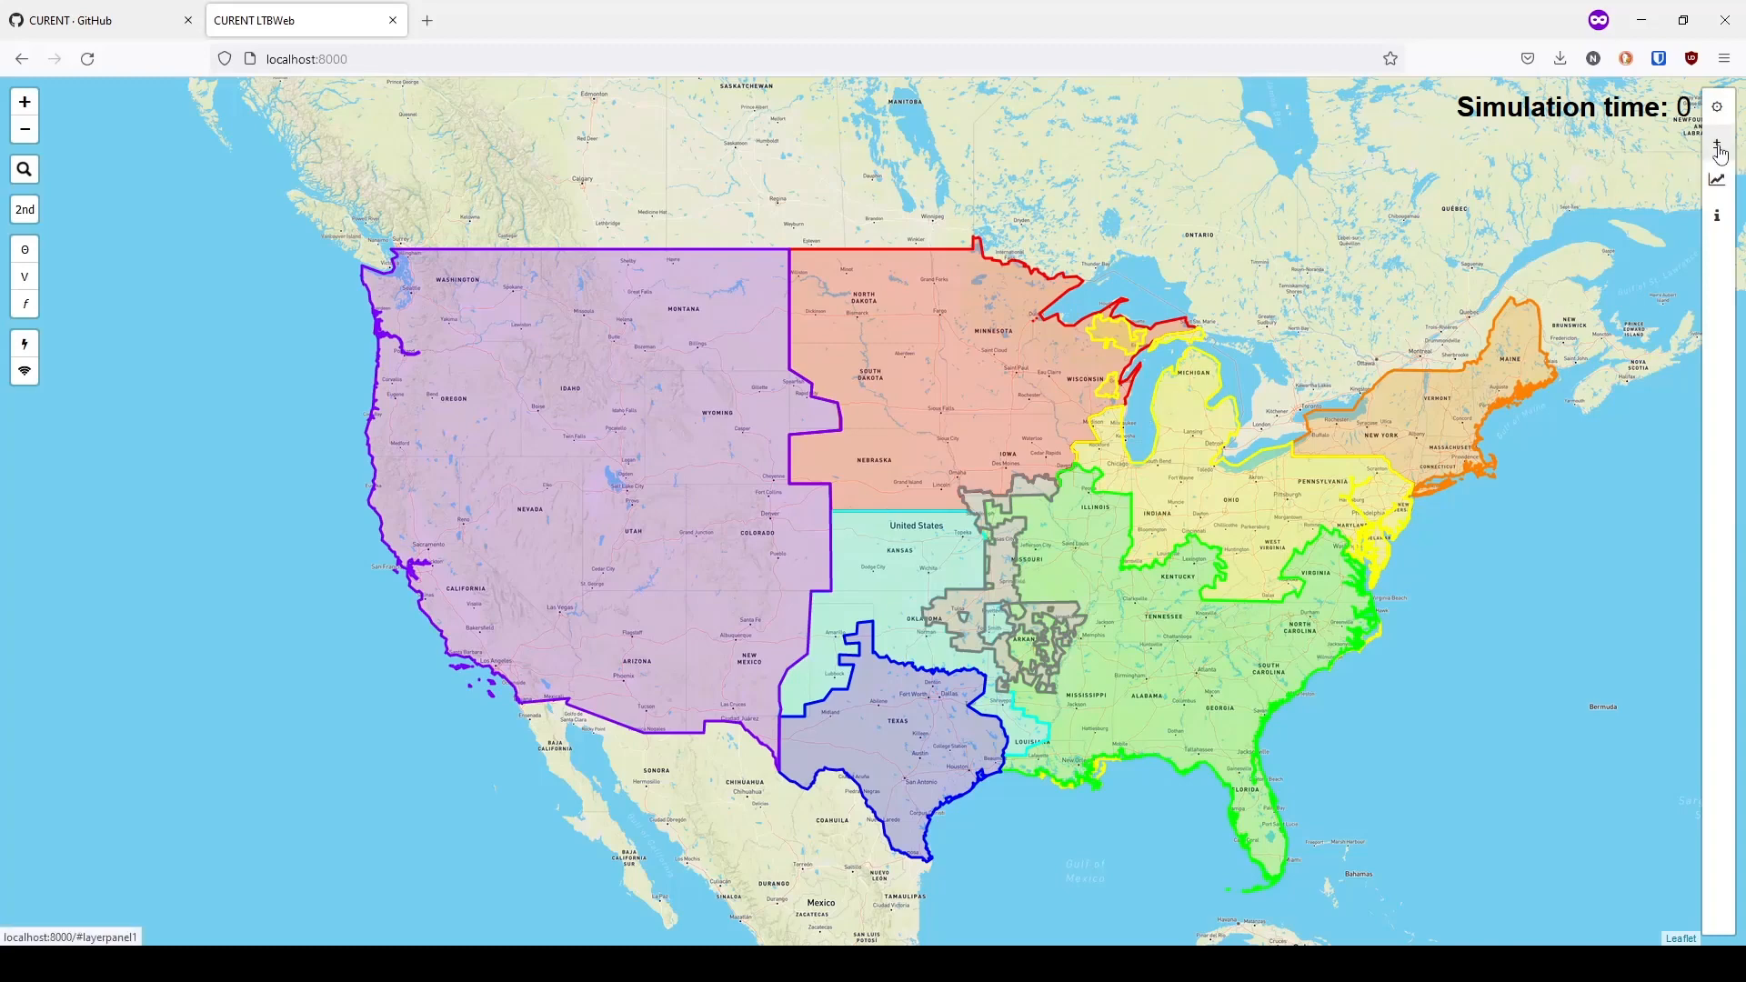
Add npcc.xlsx from the cases folder as a map layer and turn on its rendering
{"action": "left_click", "coordinate": [1722, 151]}
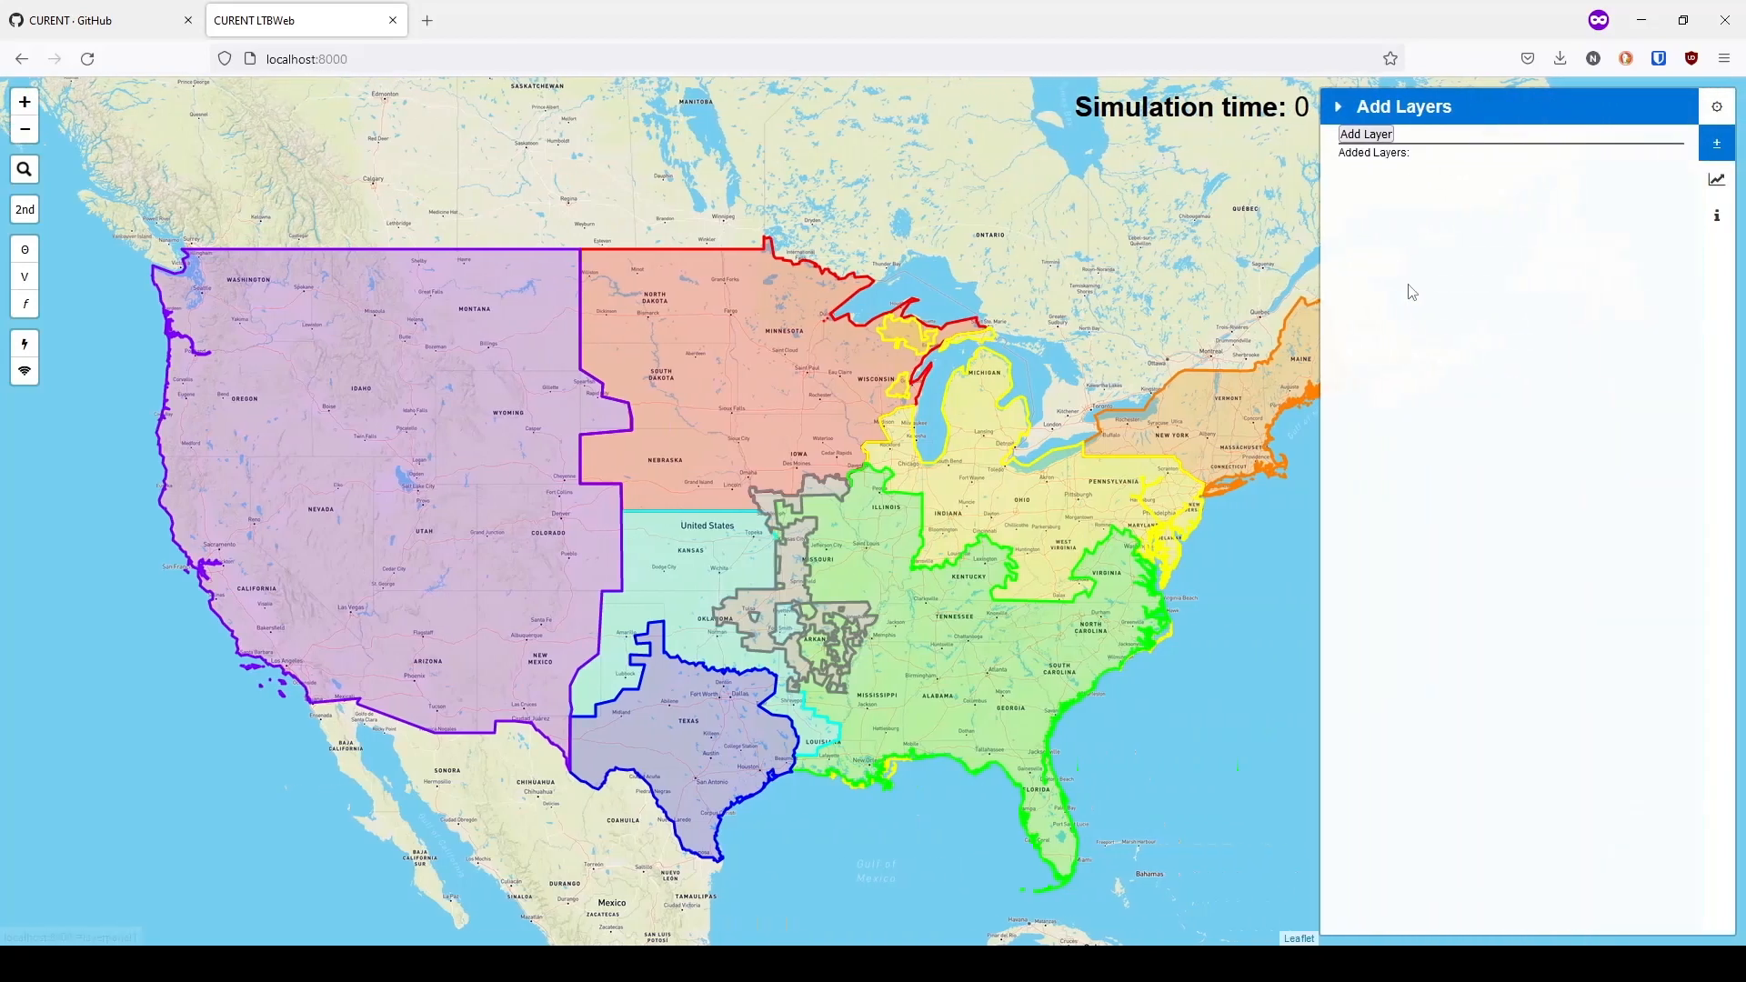
{"action": "left_click", "coordinate": [1374, 135]}
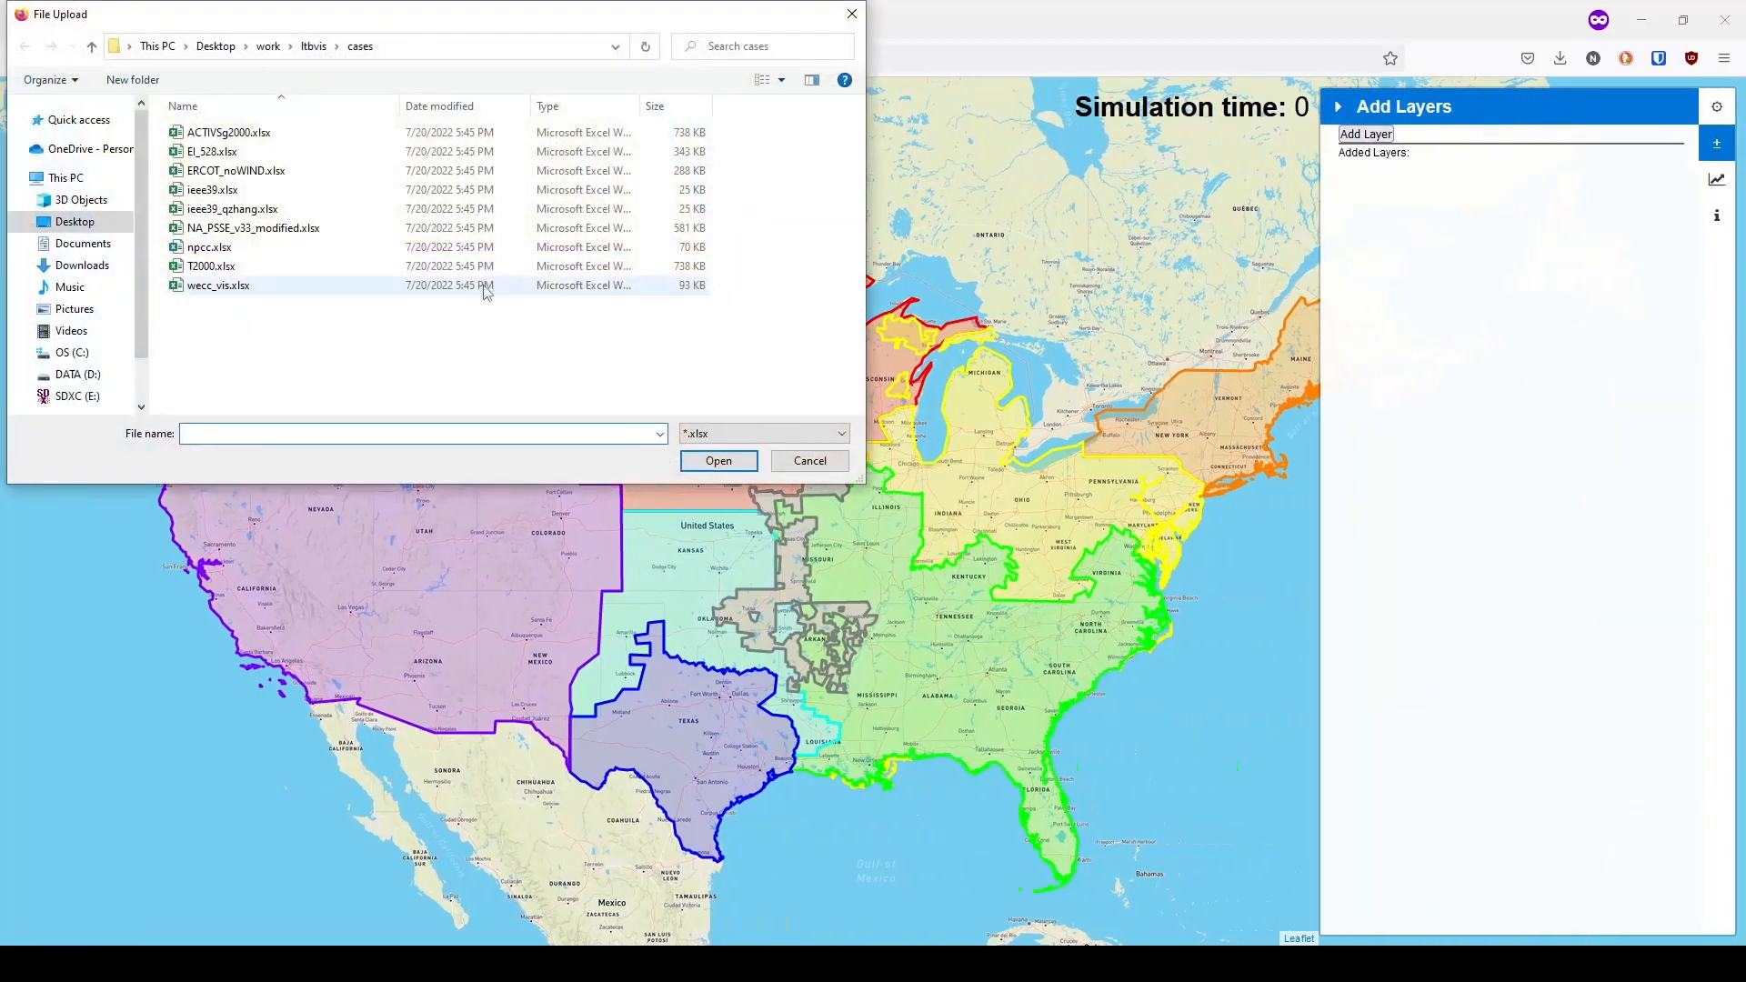
{"action": "double_click", "coordinate": [238, 253]}
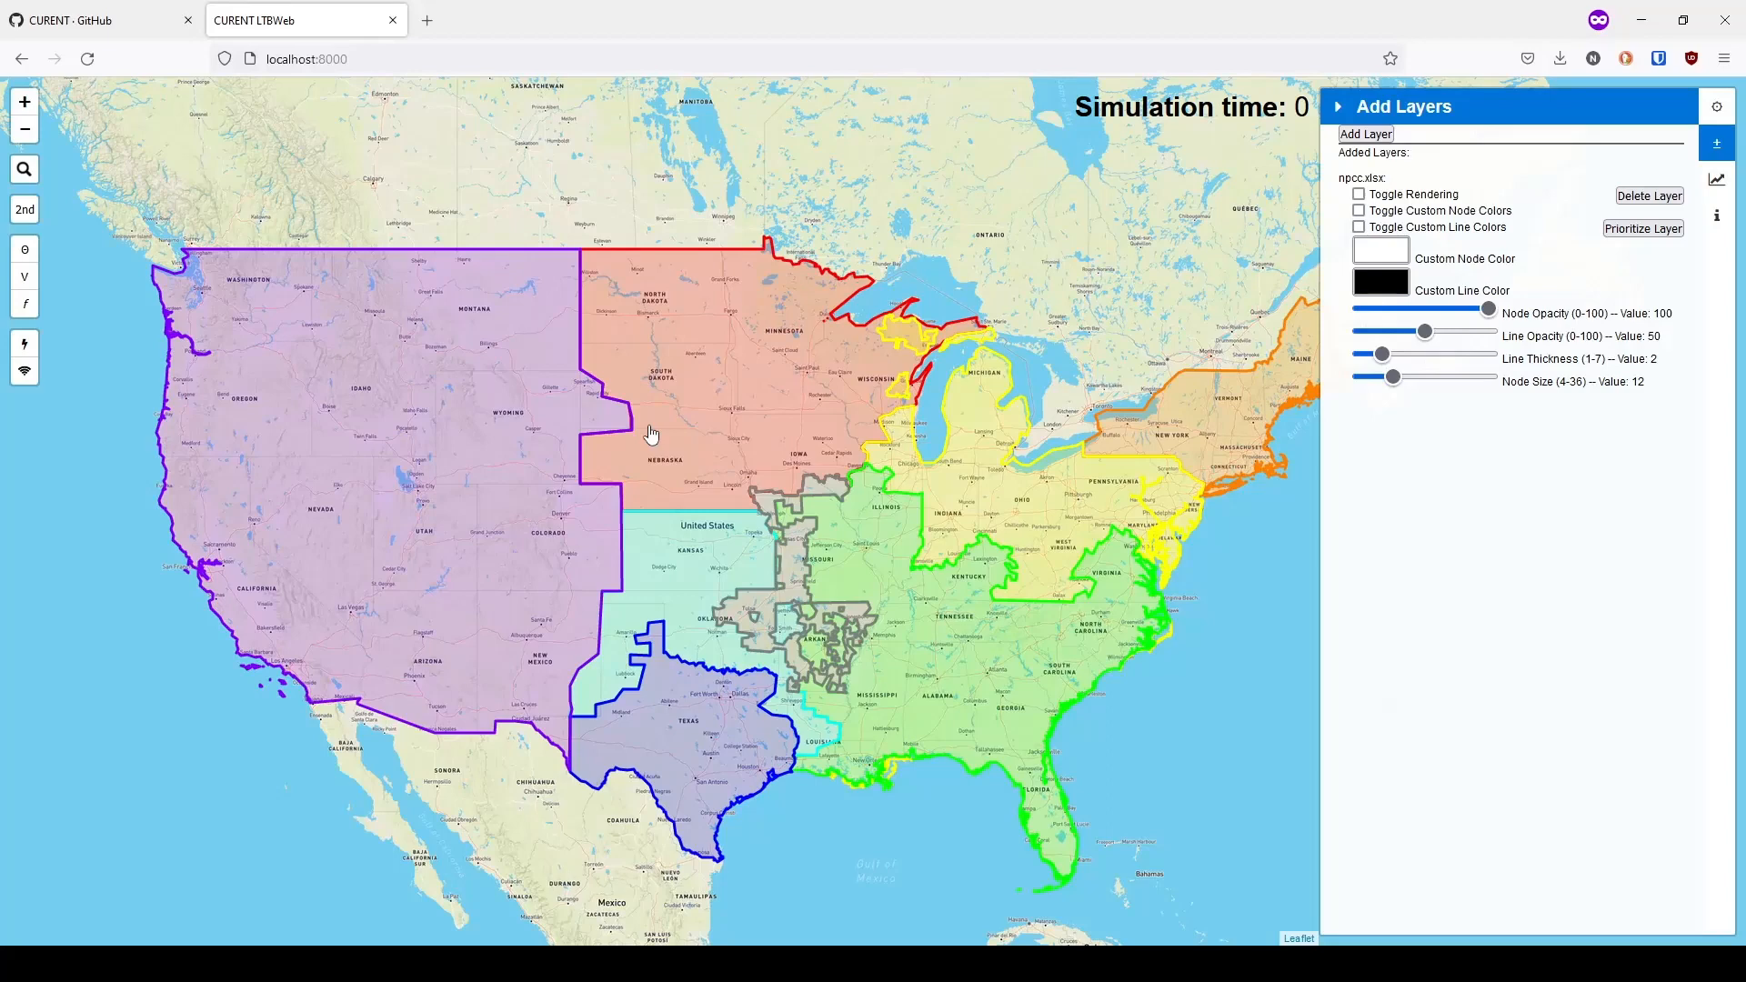
{"action": "left_click", "coordinate": [1359, 194]}
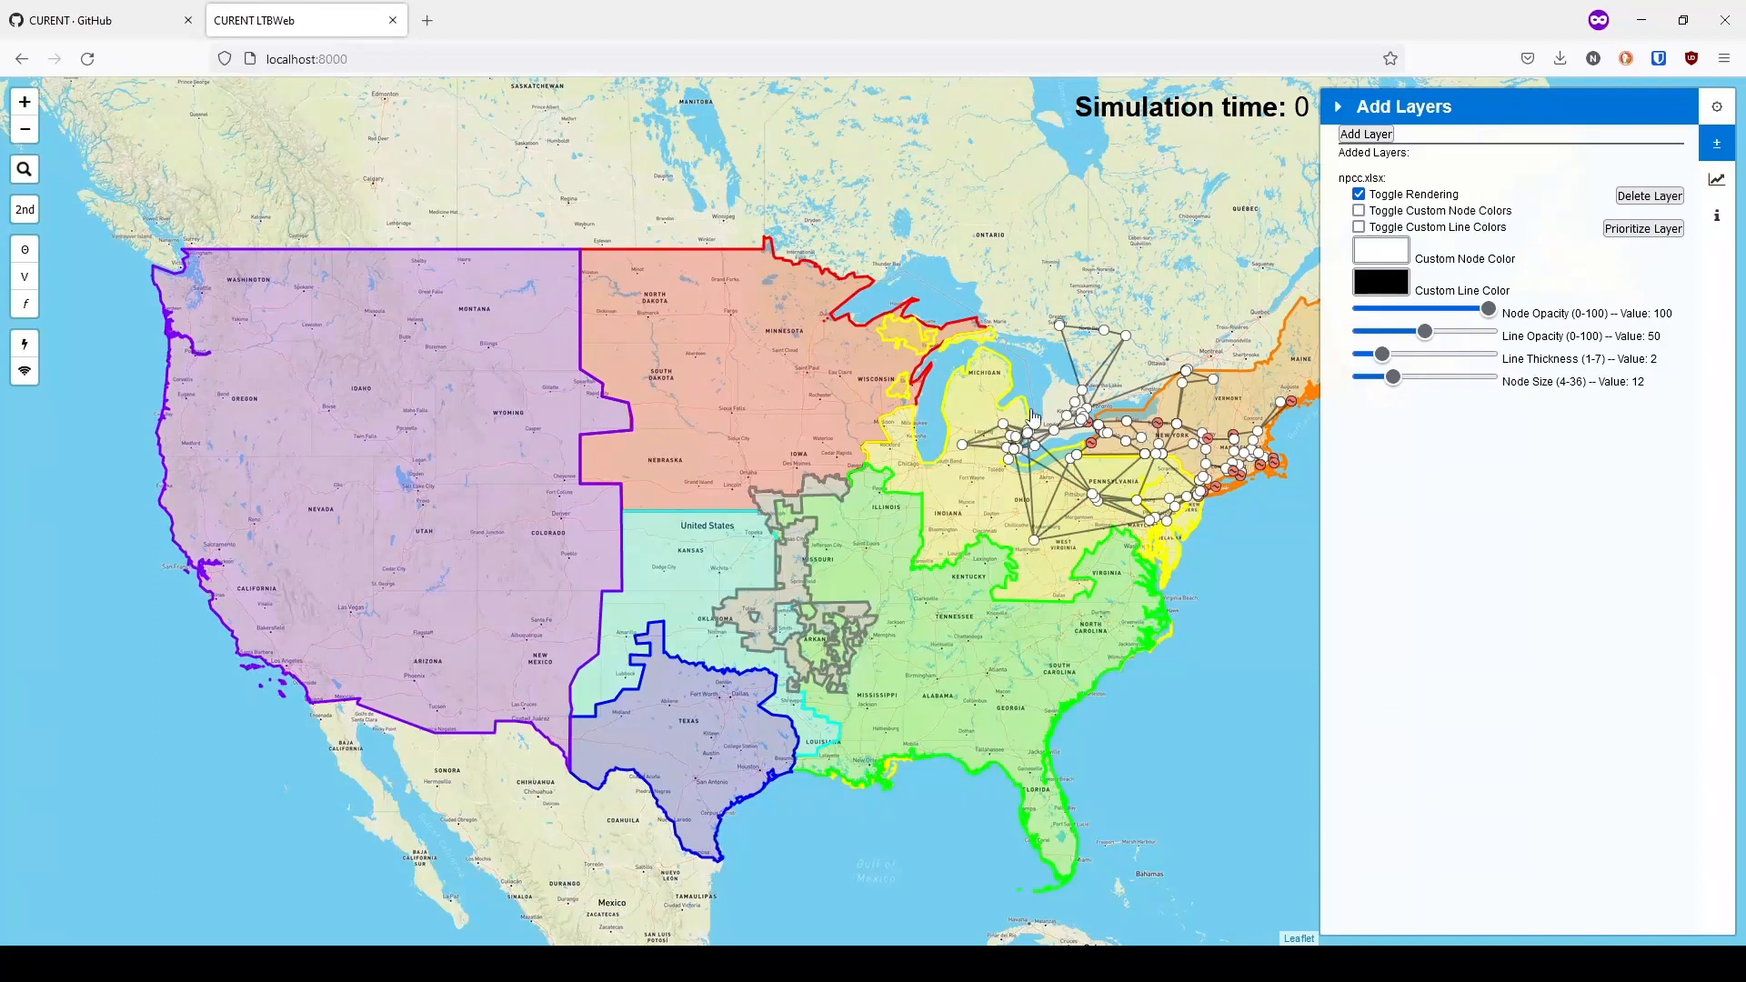
Enable custom node and line colors for the npcc.xlsx layer and set its node color to magenta (RGB 209, 41, 192)
{"action": "left_click", "coordinate": [1359, 210]}
{"action": "left_click", "coordinate": [1359, 226]}
{"action": "left_click", "coordinate": [1369, 253]}
{"action": "left_click", "coordinate": [354, 93]}
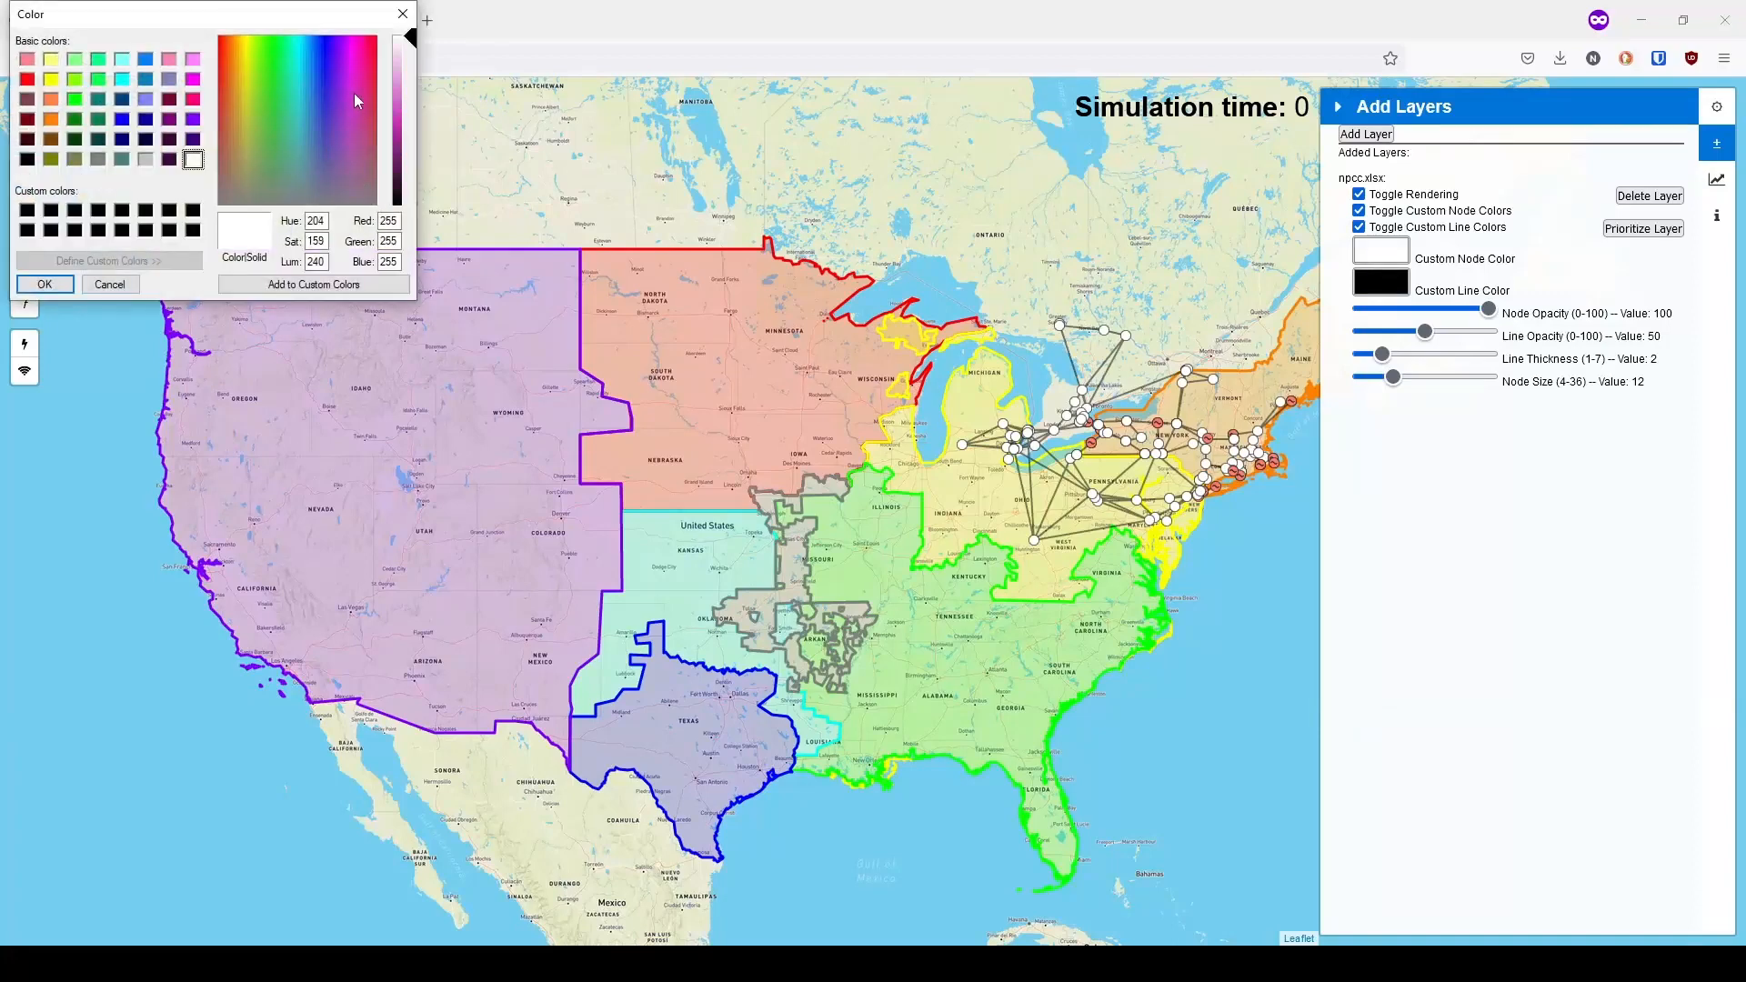
{"action": "left_click_drag", "start_coordinate": [399, 89], "coordinate": [406, 122]}
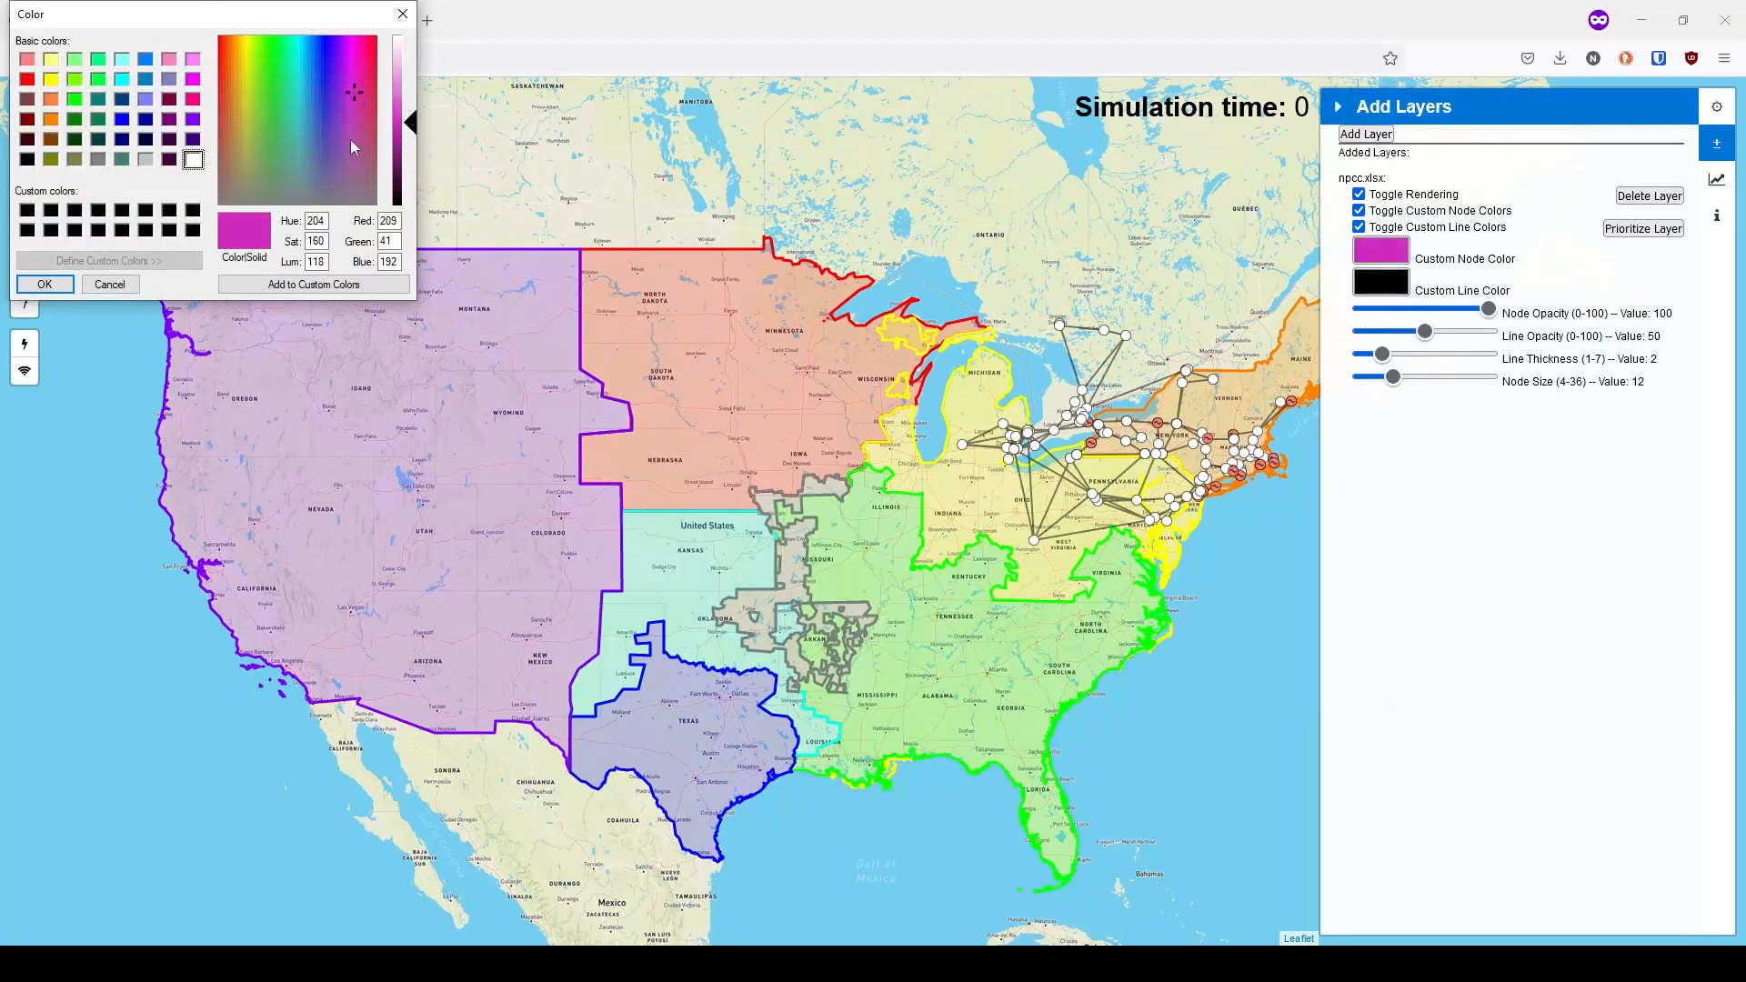
{"action": "left_click", "coordinate": [45, 284]}
Set the npcc.xlsx layer's custom line color to green
{"action": "left_click", "coordinate": [1373, 288]}
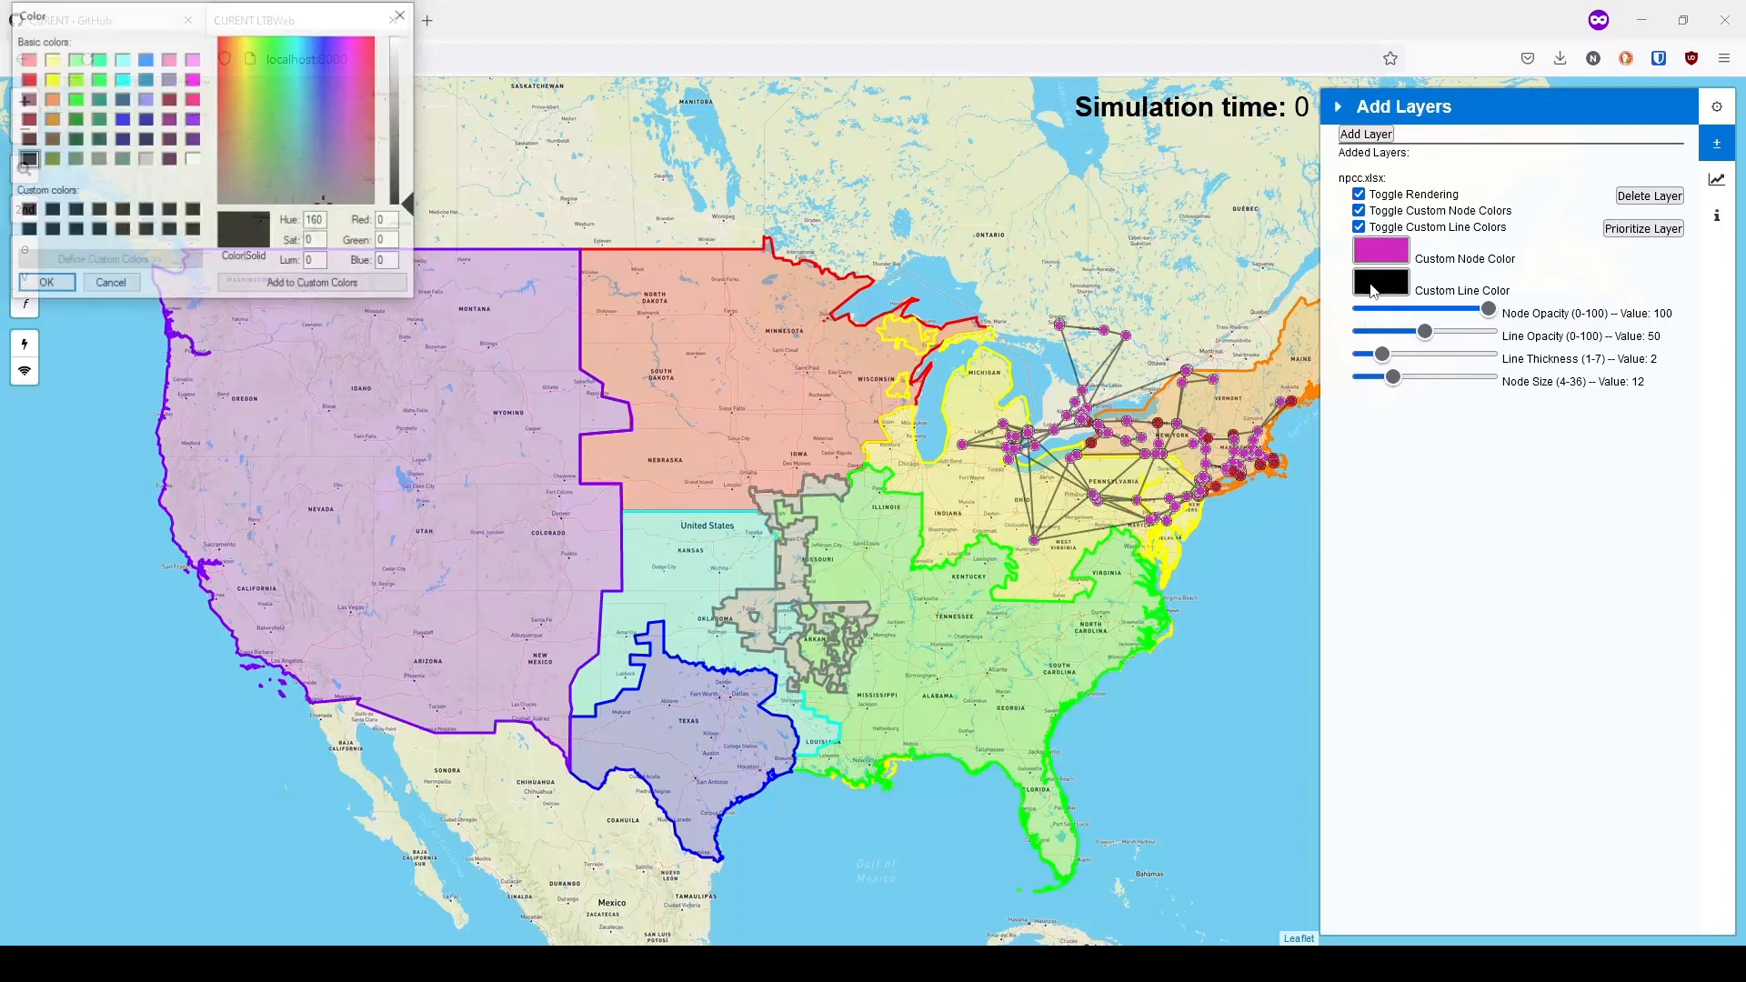
{"action": "left_click", "coordinate": [269, 90]}
{"action": "left_click_drag", "start_coordinate": [405, 200], "coordinate": [406, 130]}
{"action": "left_click", "coordinate": [44, 284]}
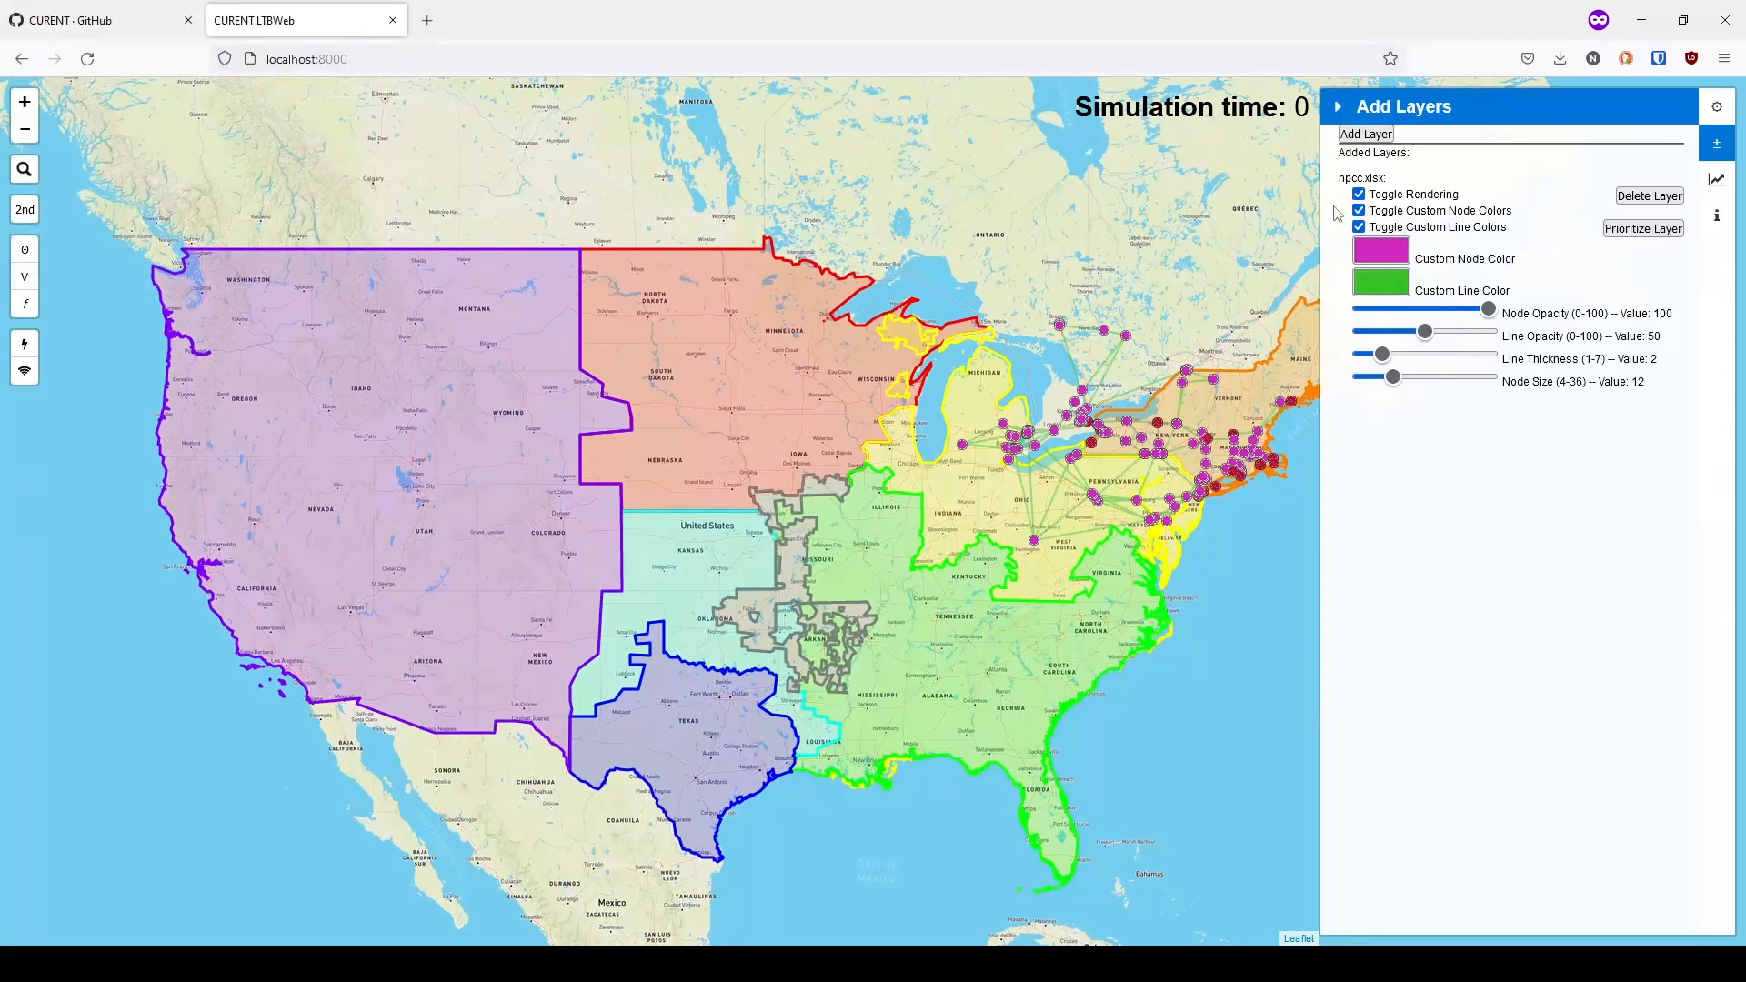
Set the npcc.xlsx layer's custom line color to red and turn off its custom node and line colors
{"action": "left_click", "coordinate": [1381, 282]}
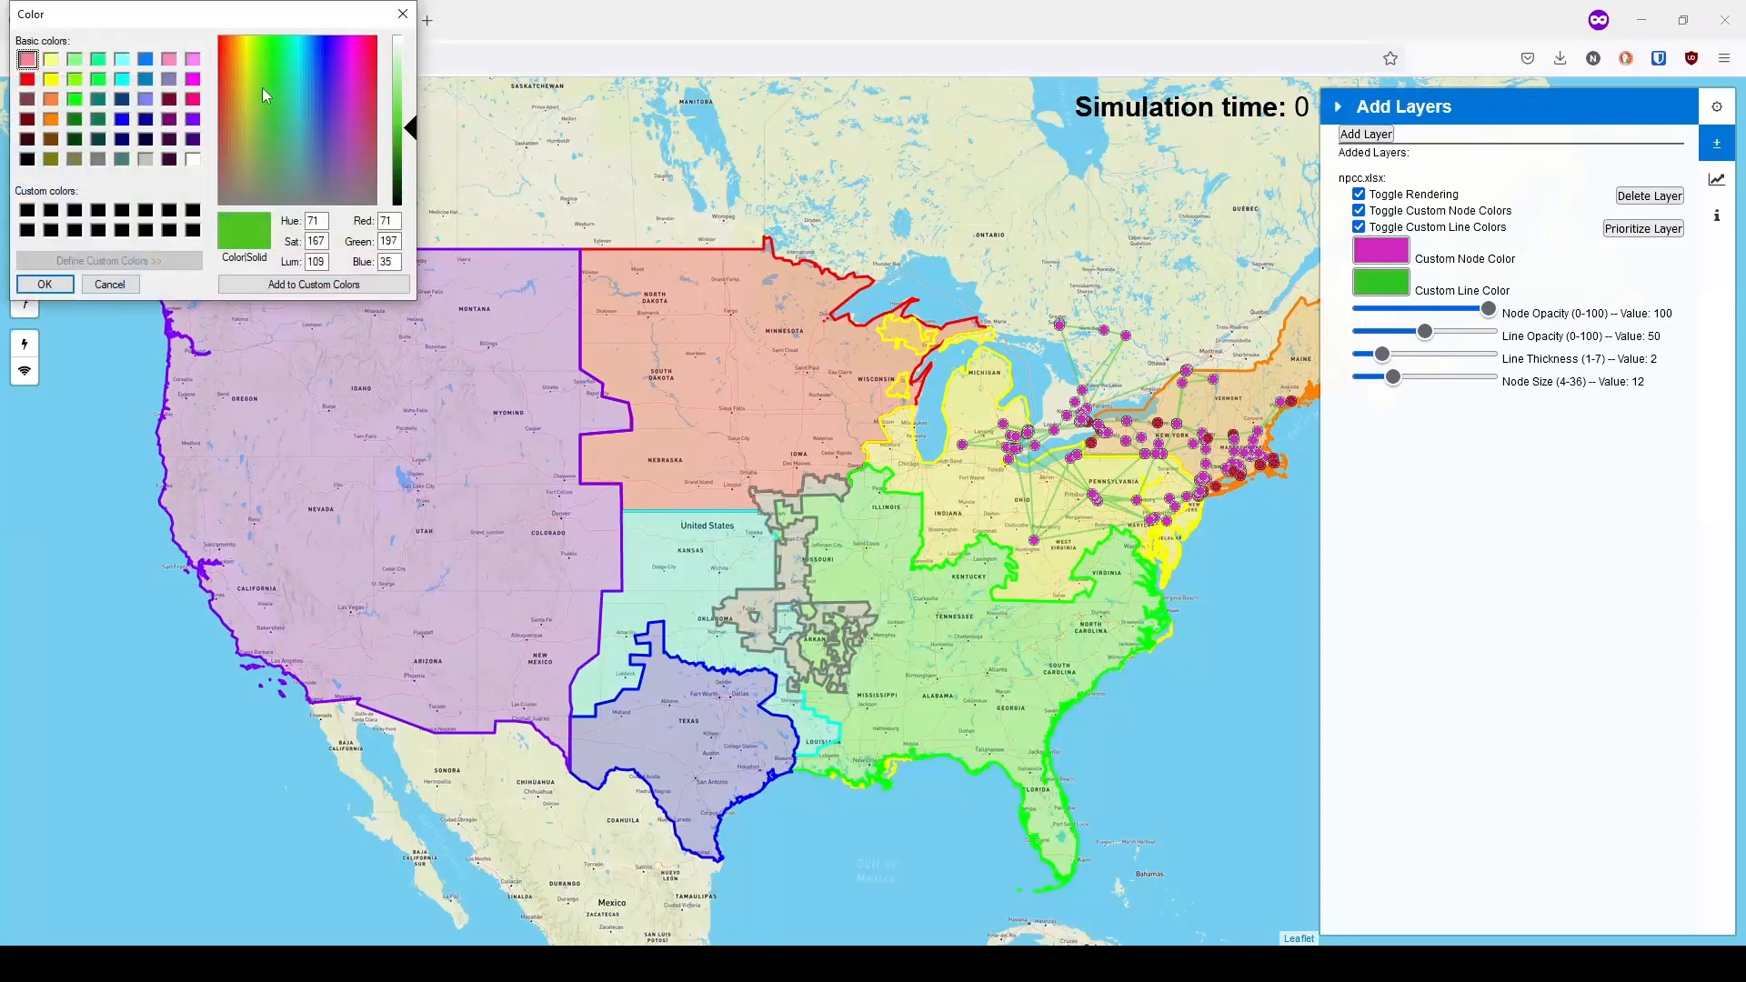
{"action": "left_click", "coordinate": [45, 285]}
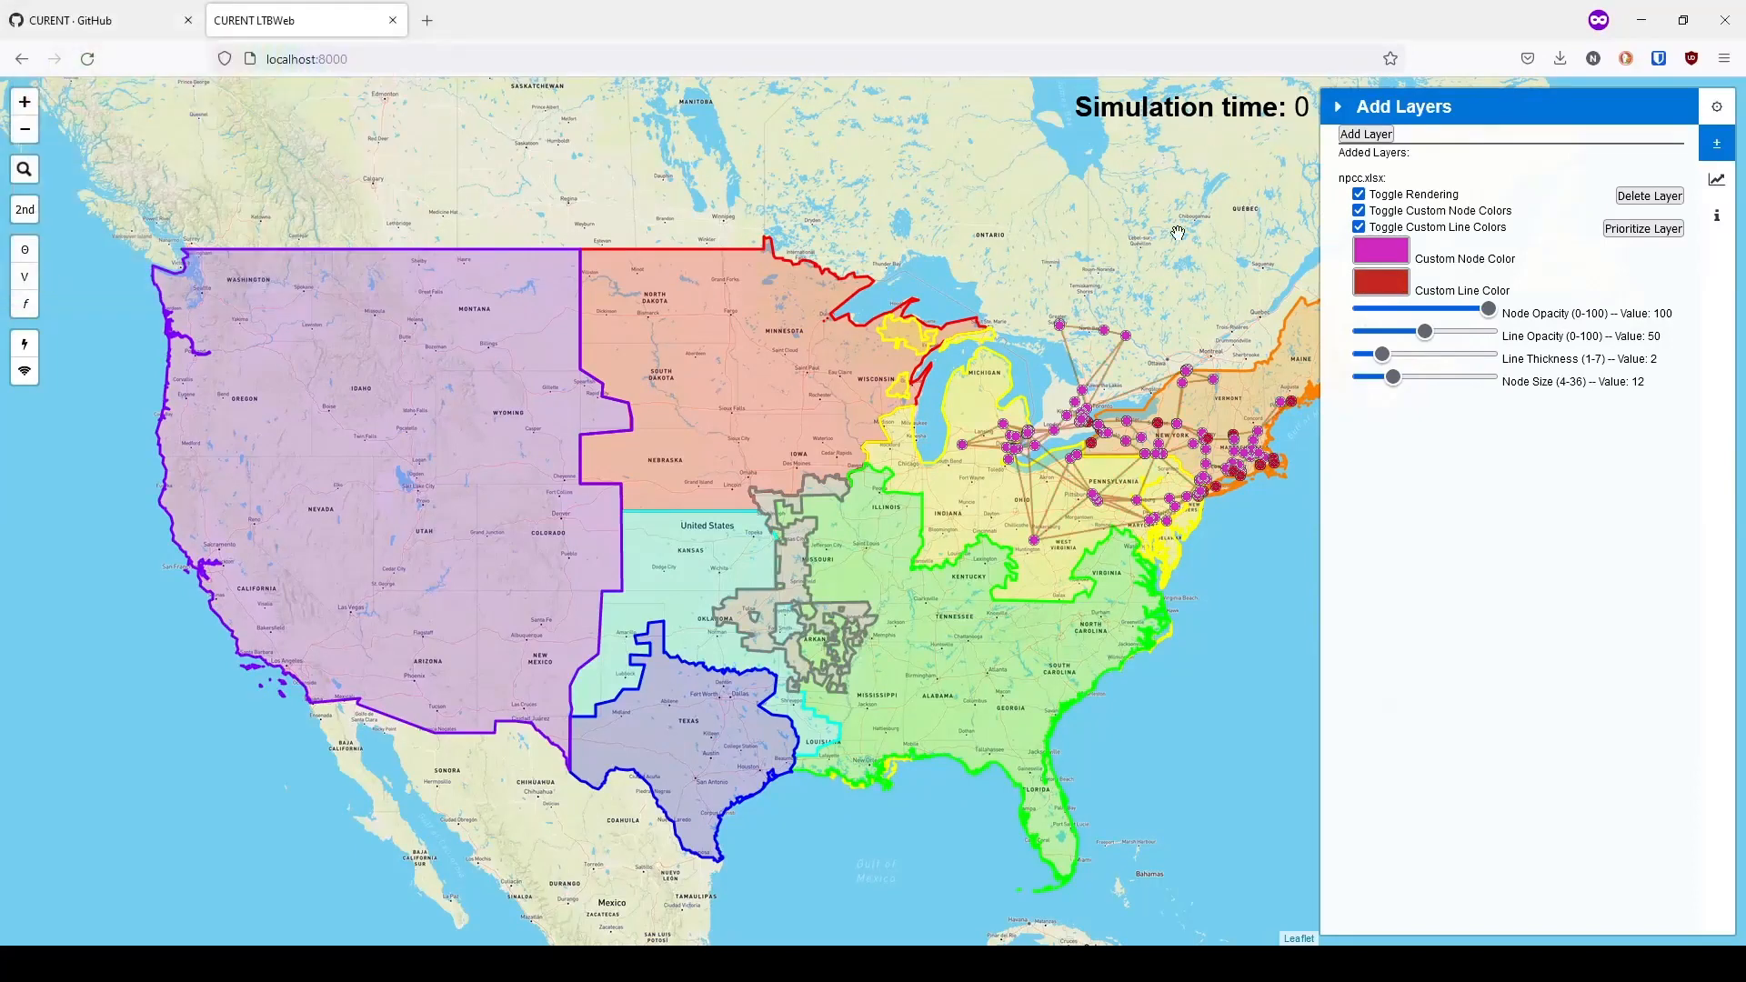
{"action": "left_click", "coordinate": [1359, 210]}
{"action": "left_click", "coordinate": [1359, 228]}
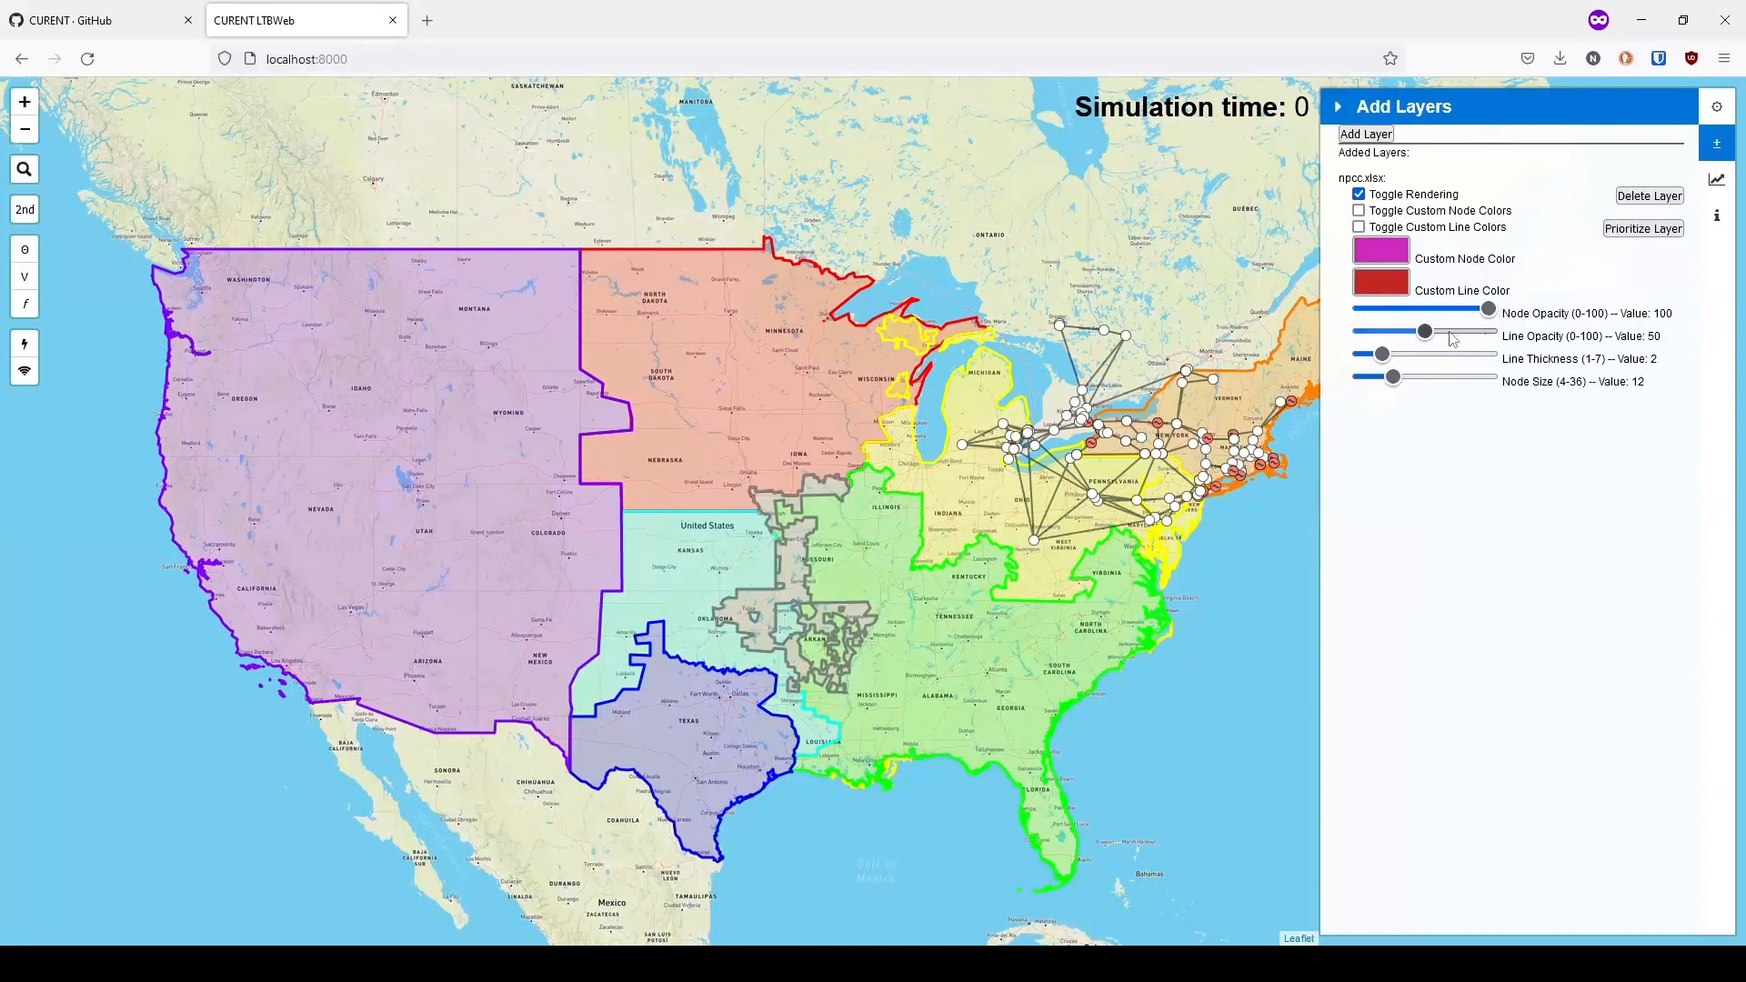
Try a node size of 5 on the npcc.xlsx layer and restore it to 12
{"action": "mouse_move", "coordinate": [1426, 333]}
{"action": "left_mouse_down"}
{"action": "mouse_move", "coordinate": [1490, 333]}
{"action": "mouse_move", "coordinate": [1428, 316]}
{"action": "mouse_move", "coordinate": [1489, 314]}
{"action": "mouse_move", "coordinate": [1435, 338]}
{"action": "left_mouse_up"}
{"action": "mouse_move", "coordinate": [1383, 357]}
{"action": "left_mouse_down"}
{"action": "mouse_move", "coordinate": [1360, 357]}
{"action": "mouse_move", "coordinate": [1490, 357]}
{"action": "mouse_move", "coordinate": [1385, 360]}
{"action": "mouse_move", "coordinate": [1480, 379]}
{"action": "mouse_move", "coordinate": [1365, 381]}
{"action": "left_mouse_up"}
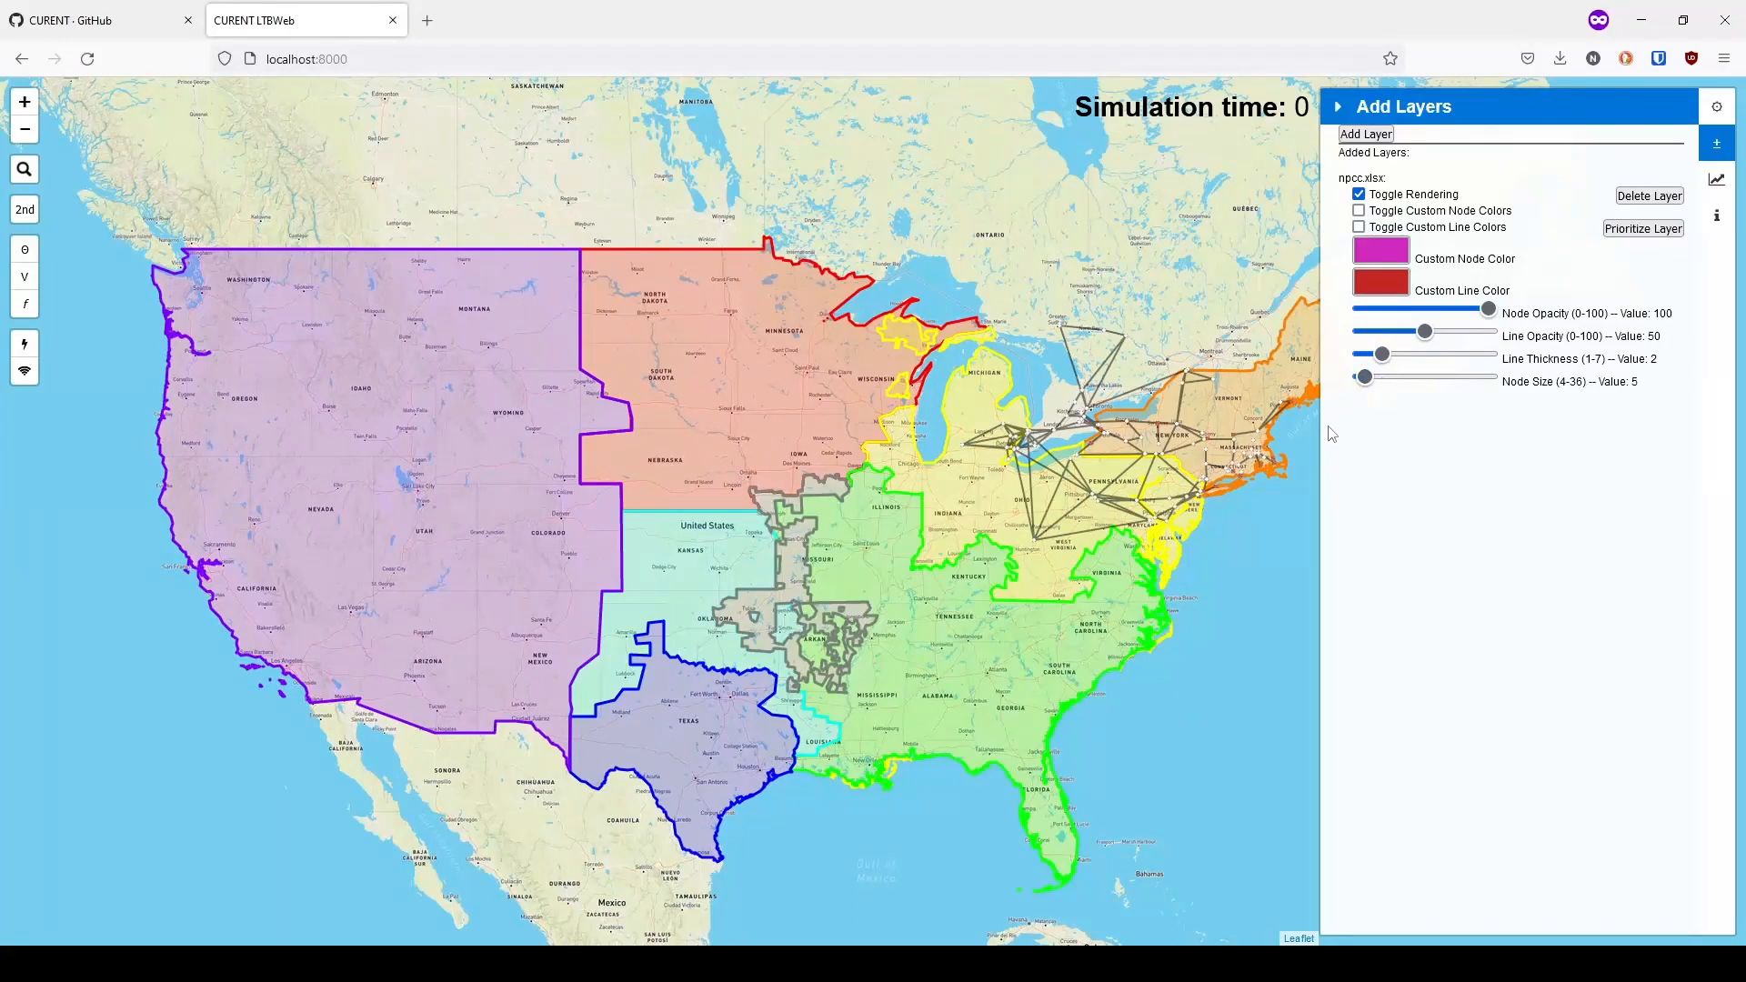
{"action": "scroll", "coordinate": [1166, 538], "scroll_direction": "up", "scroll_amount": 1}
{"action": "left_click_drag", "start_coordinate": [1032, 424], "coordinate": [1012, 485]}
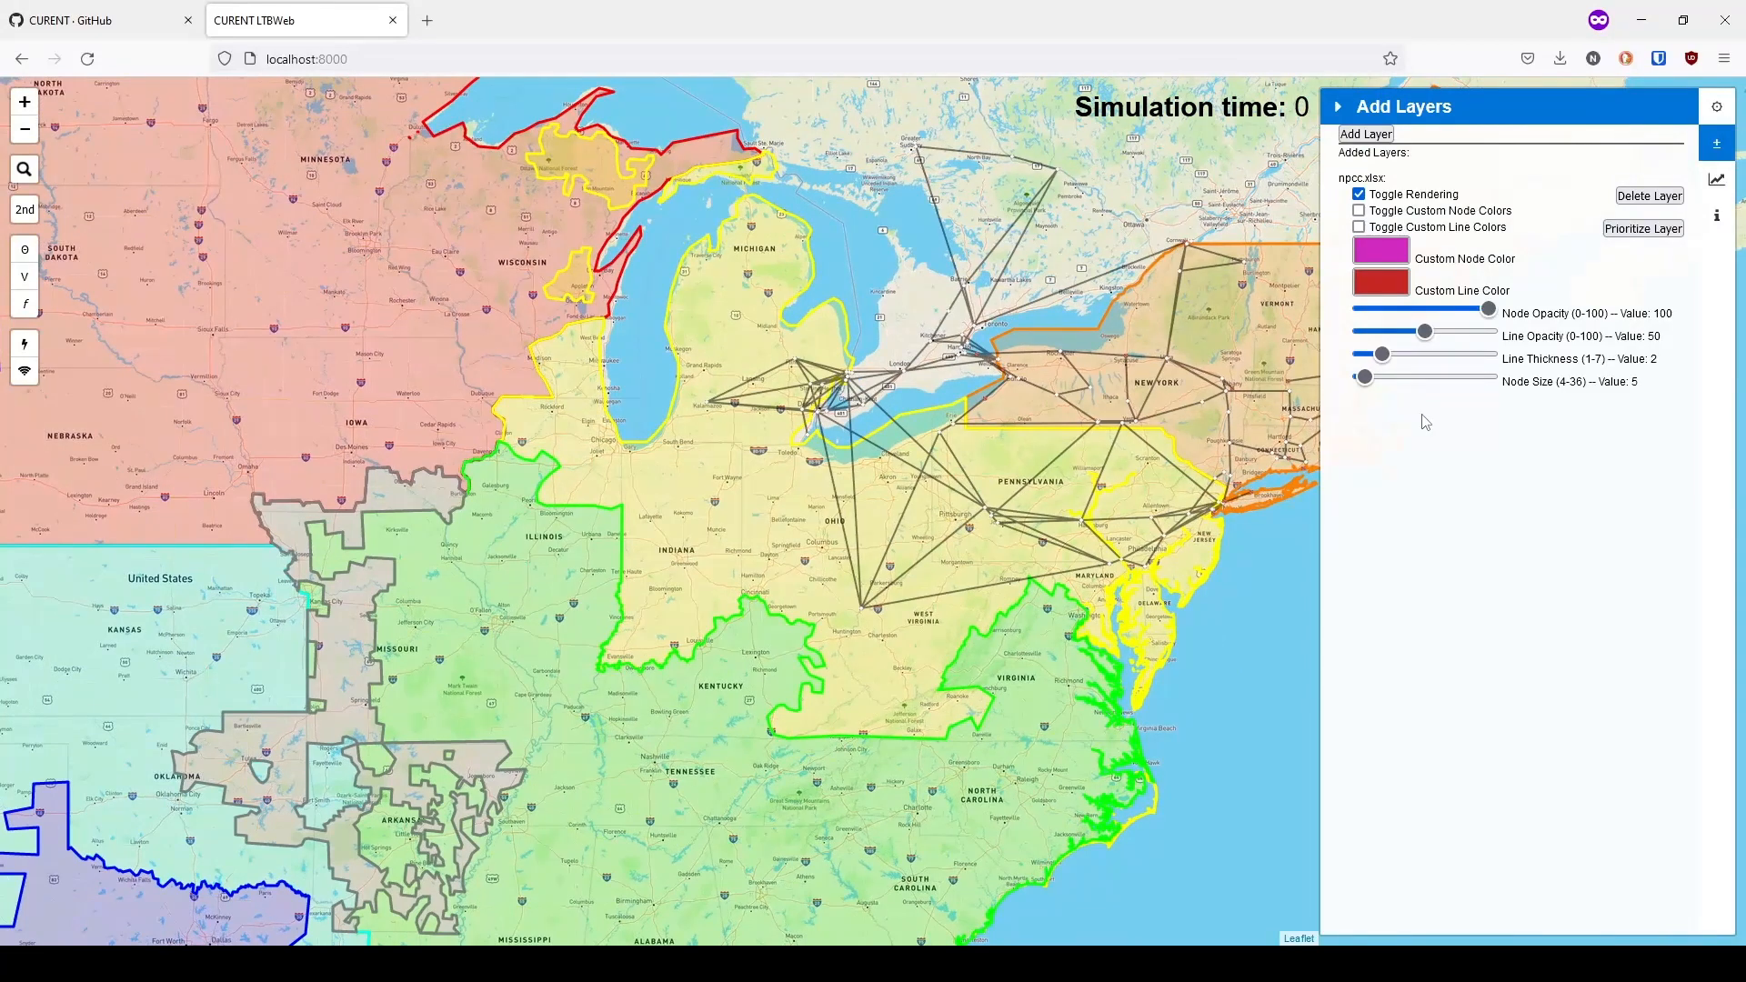
{"action": "left_click", "coordinate": [1393, 379]}
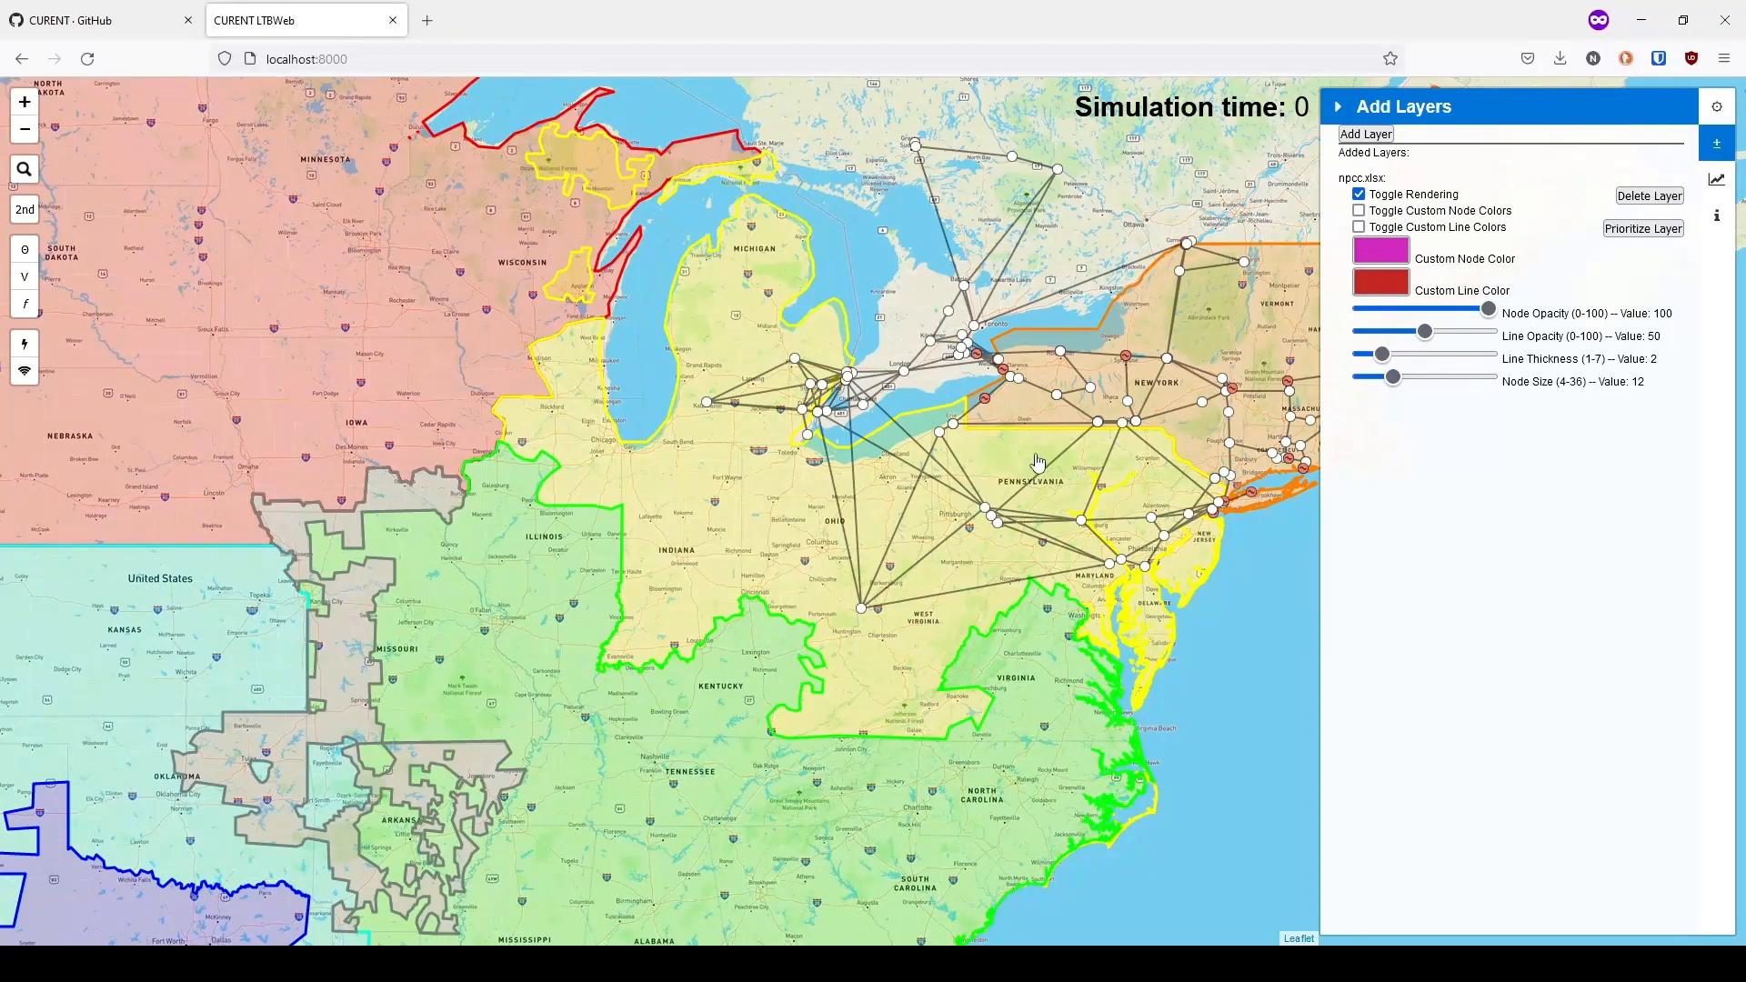
Add ieee39.xlsx from the cases folder as a second map layer and turn on its rendering
{"action": "left_click", "coordinate": [1362, 136]}
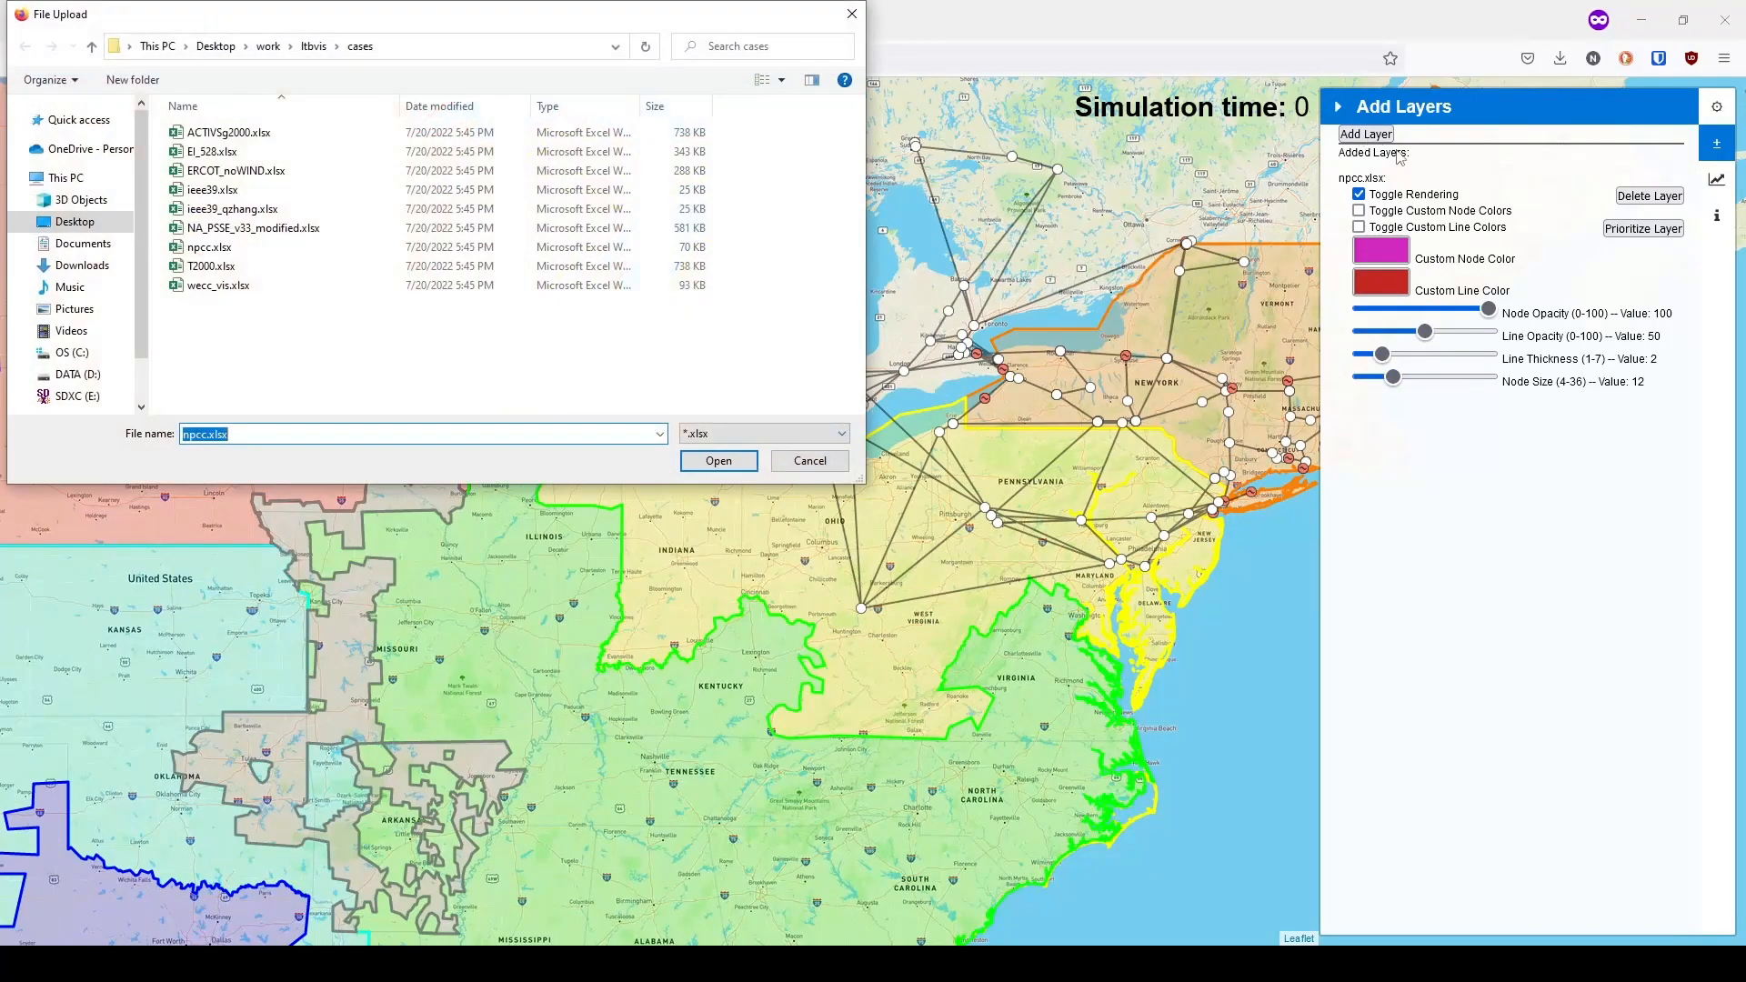
{"action": "double_click", "coordinate": [286, 198]}
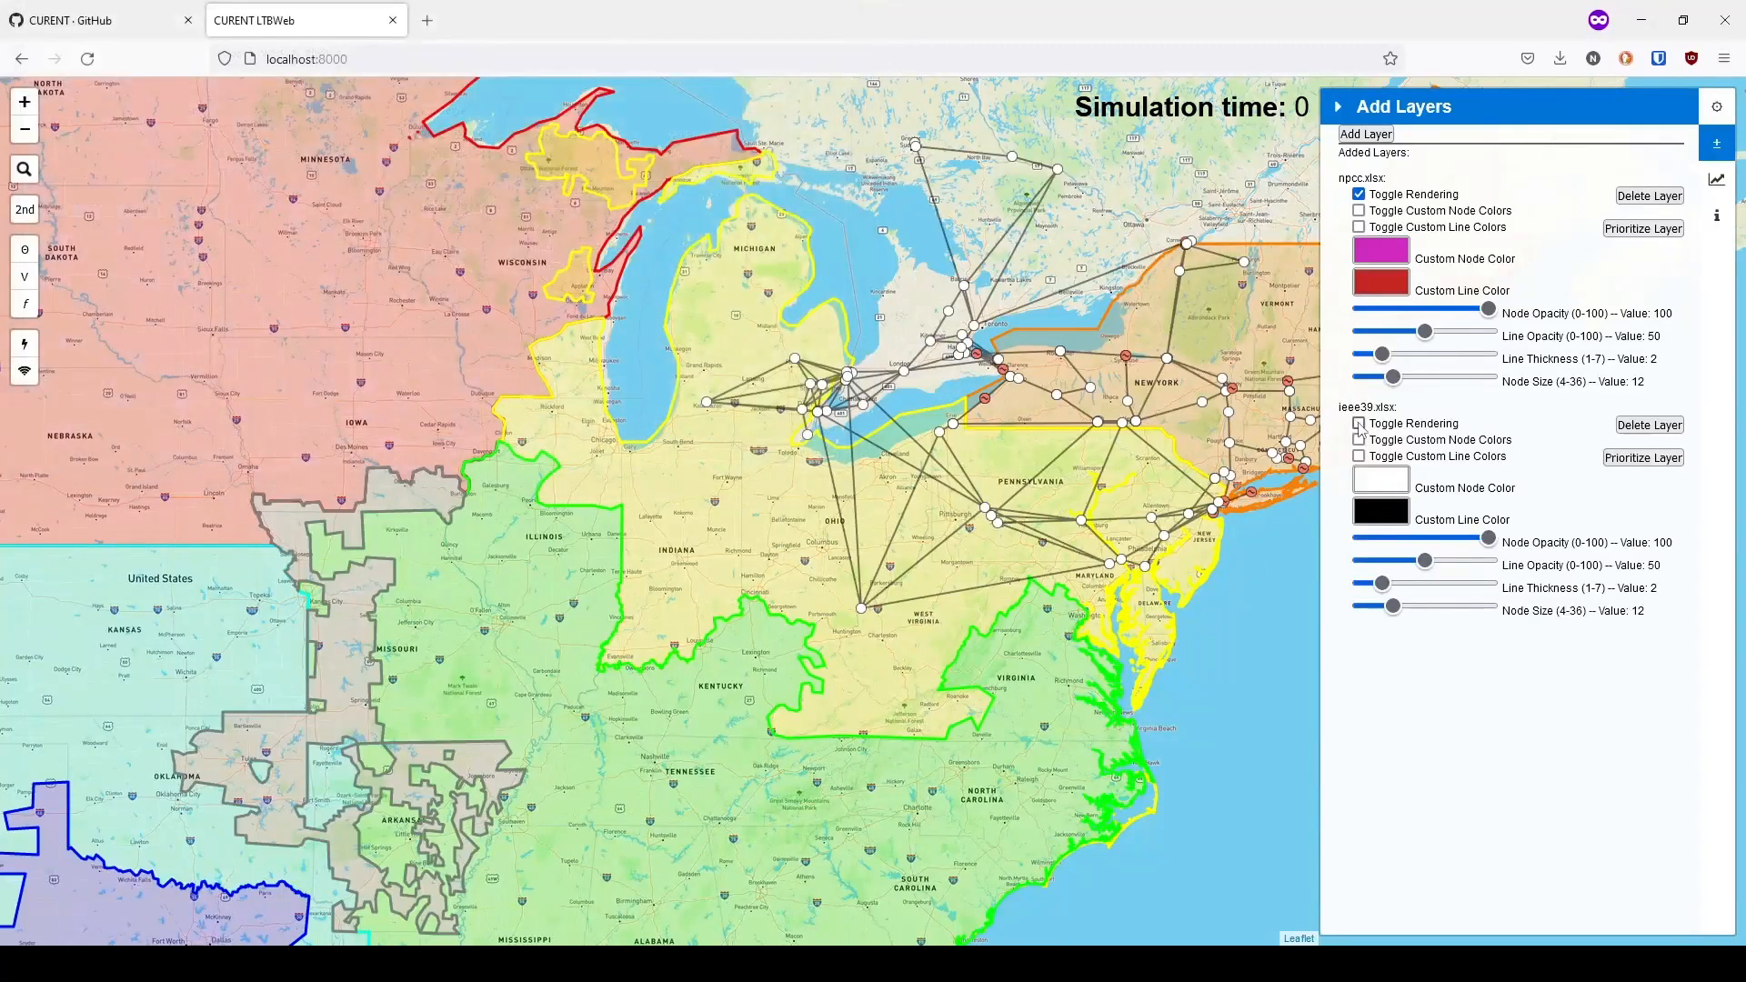
{"action": "left_click_drag", "start_coordinate": [1259, 568], "coordinate": [926, 687]}
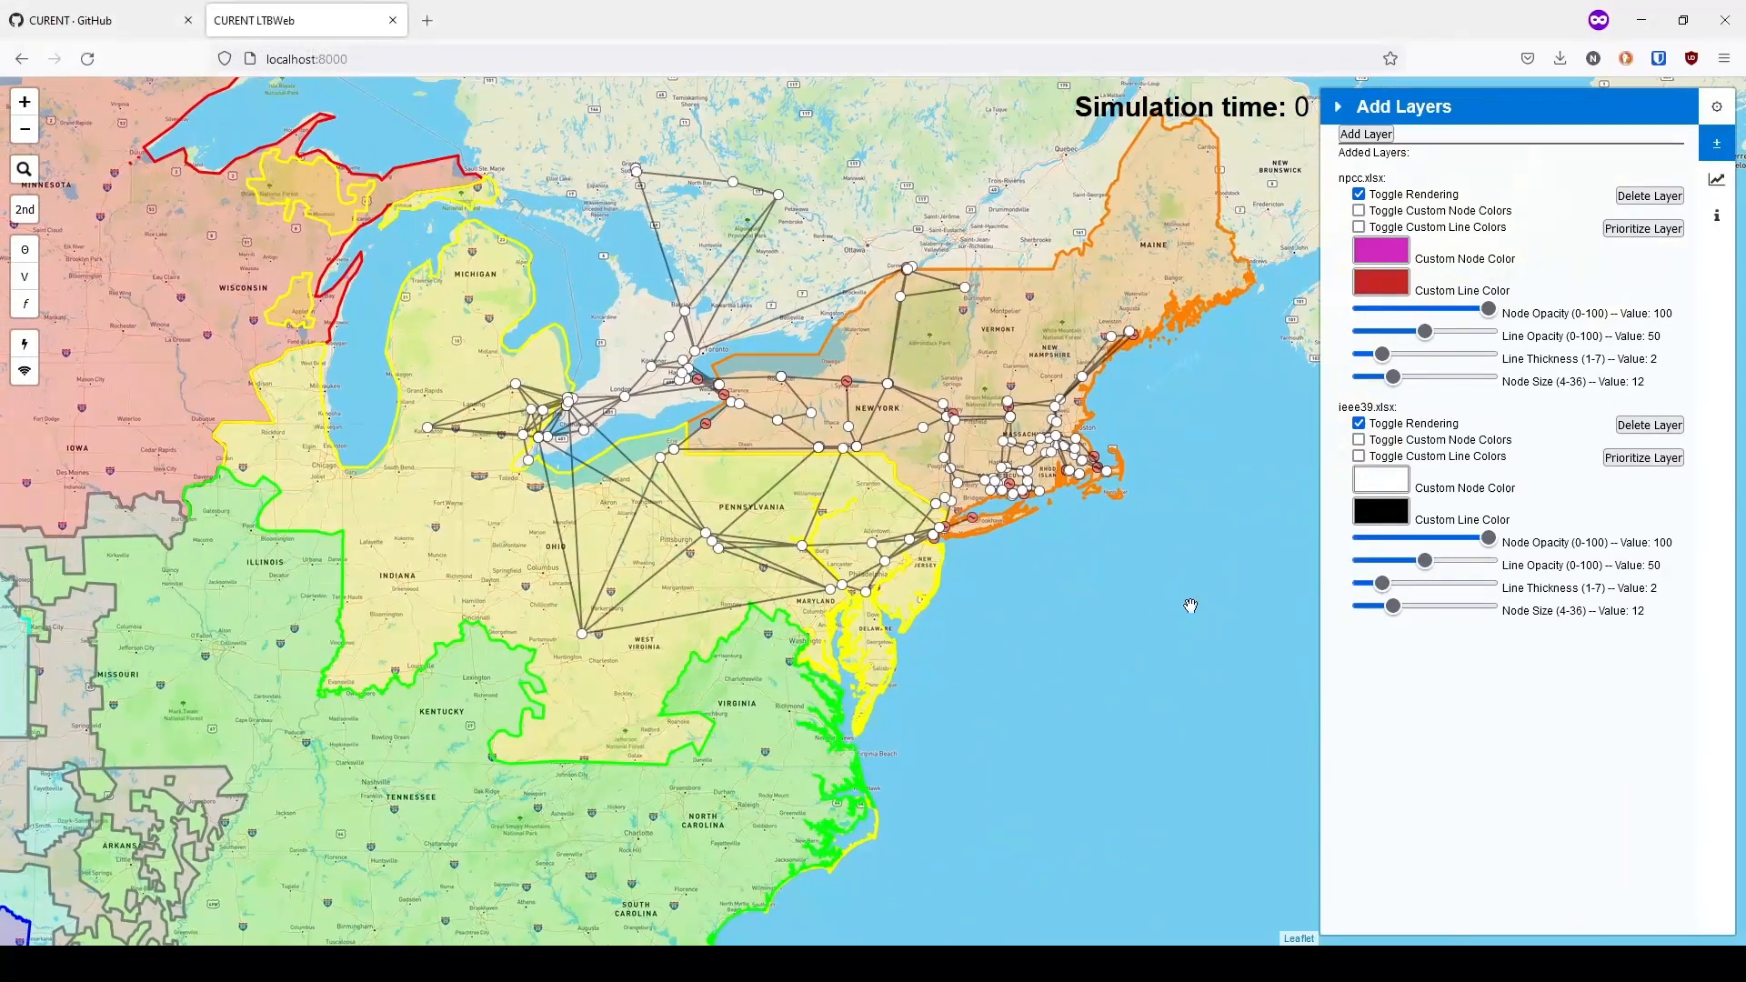
Enable custom node and line colors for both the npcc.xlsx and ieee39.xlsx layers
{"action": "left_click", "coordinate": [1359, 210]}
{"action": "left_click", "coordinate": [1359, 226]}
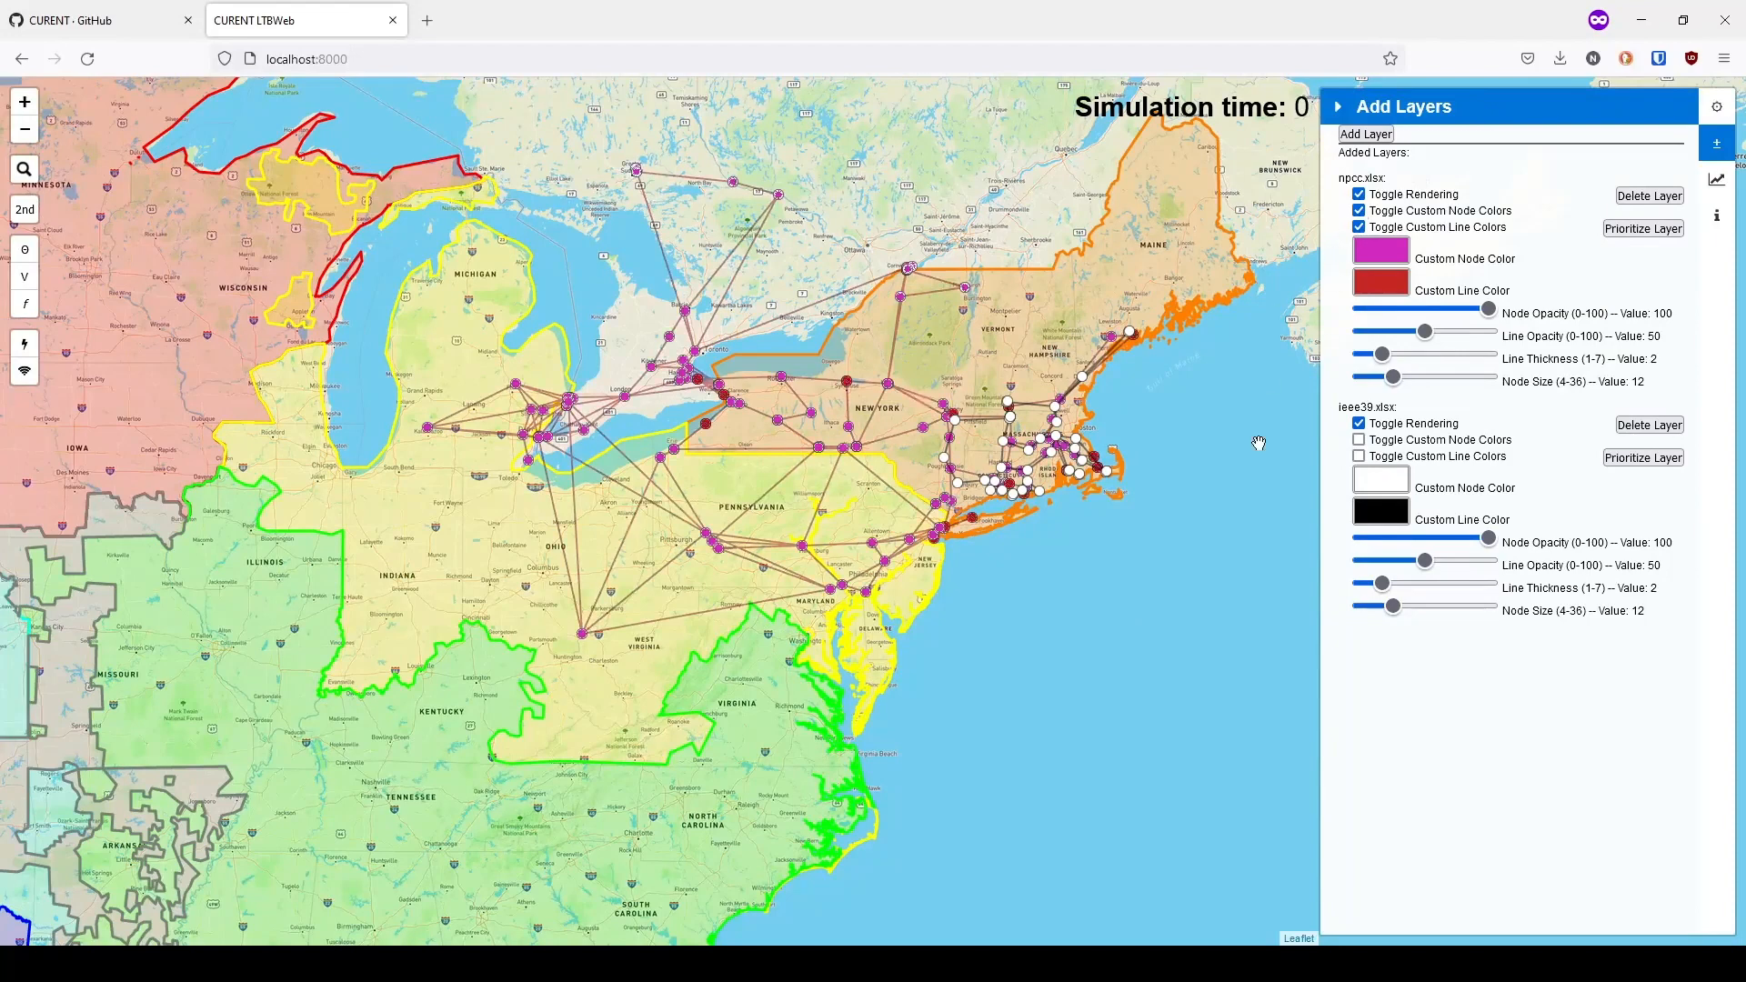
{"action": "left_click", "coordinate": [1359, 439]}
{"action": "left_click", "coordinate": [1359, 456]}
Set the ieee39.xlsx layer's custom node color to a medium green
{"action": "left_click", "coordinate": [1381, 479]}
{"action": "left_click", "coordinate": [267, 106]}
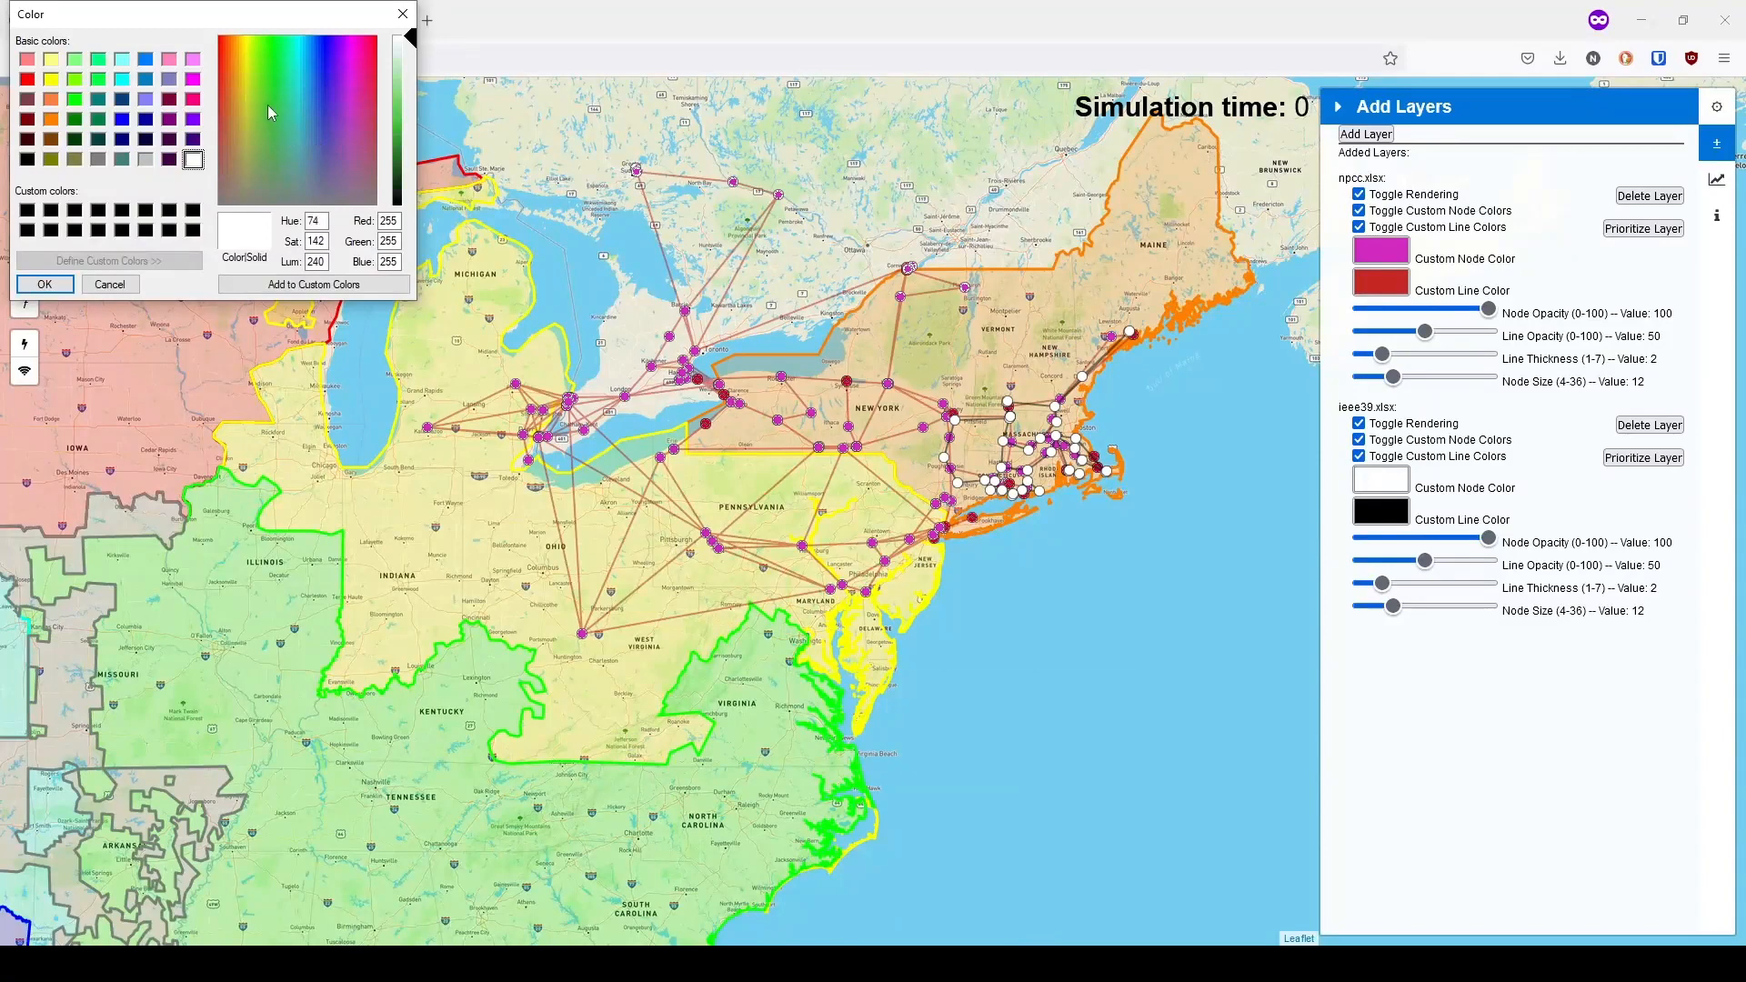
{"action": "left_click", "coordinate": [414, 107]}
{"action": "left_click", "coordinate": [55, 284]}
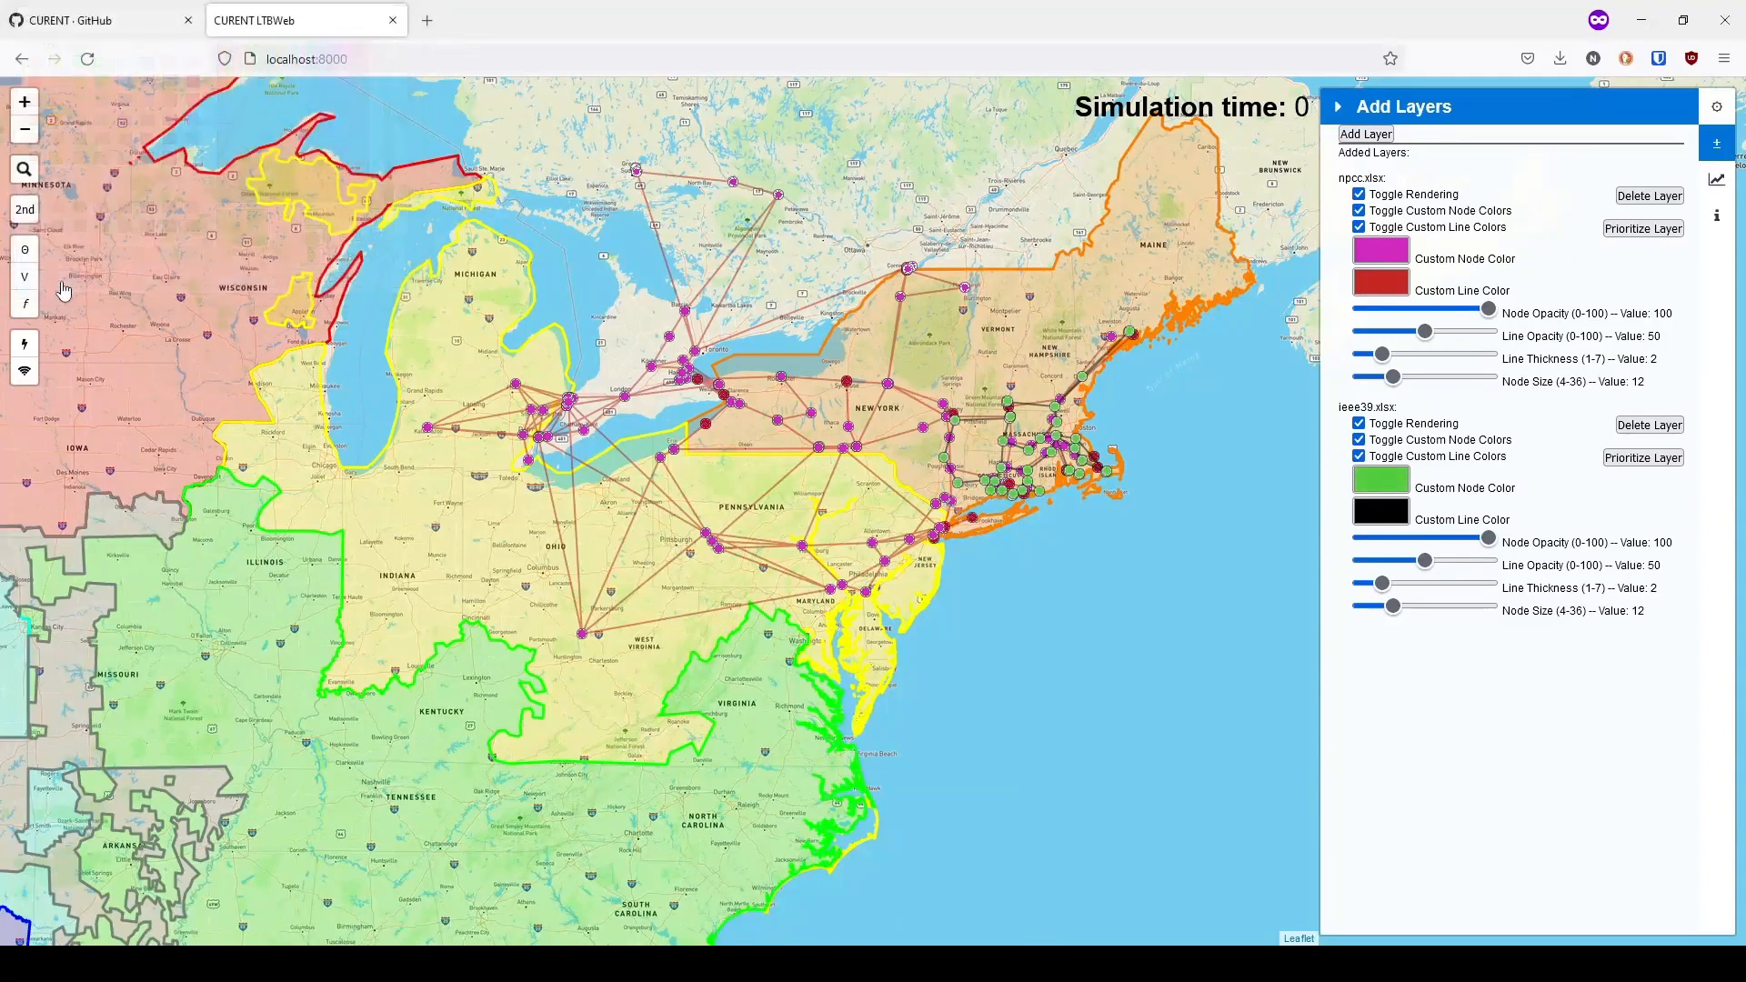
Set the ieee39.xlsx layer's custom line color to dark blue (RGB 34, 26, 185)
{"action": "left_click", "coordinate": [1381, 511]}
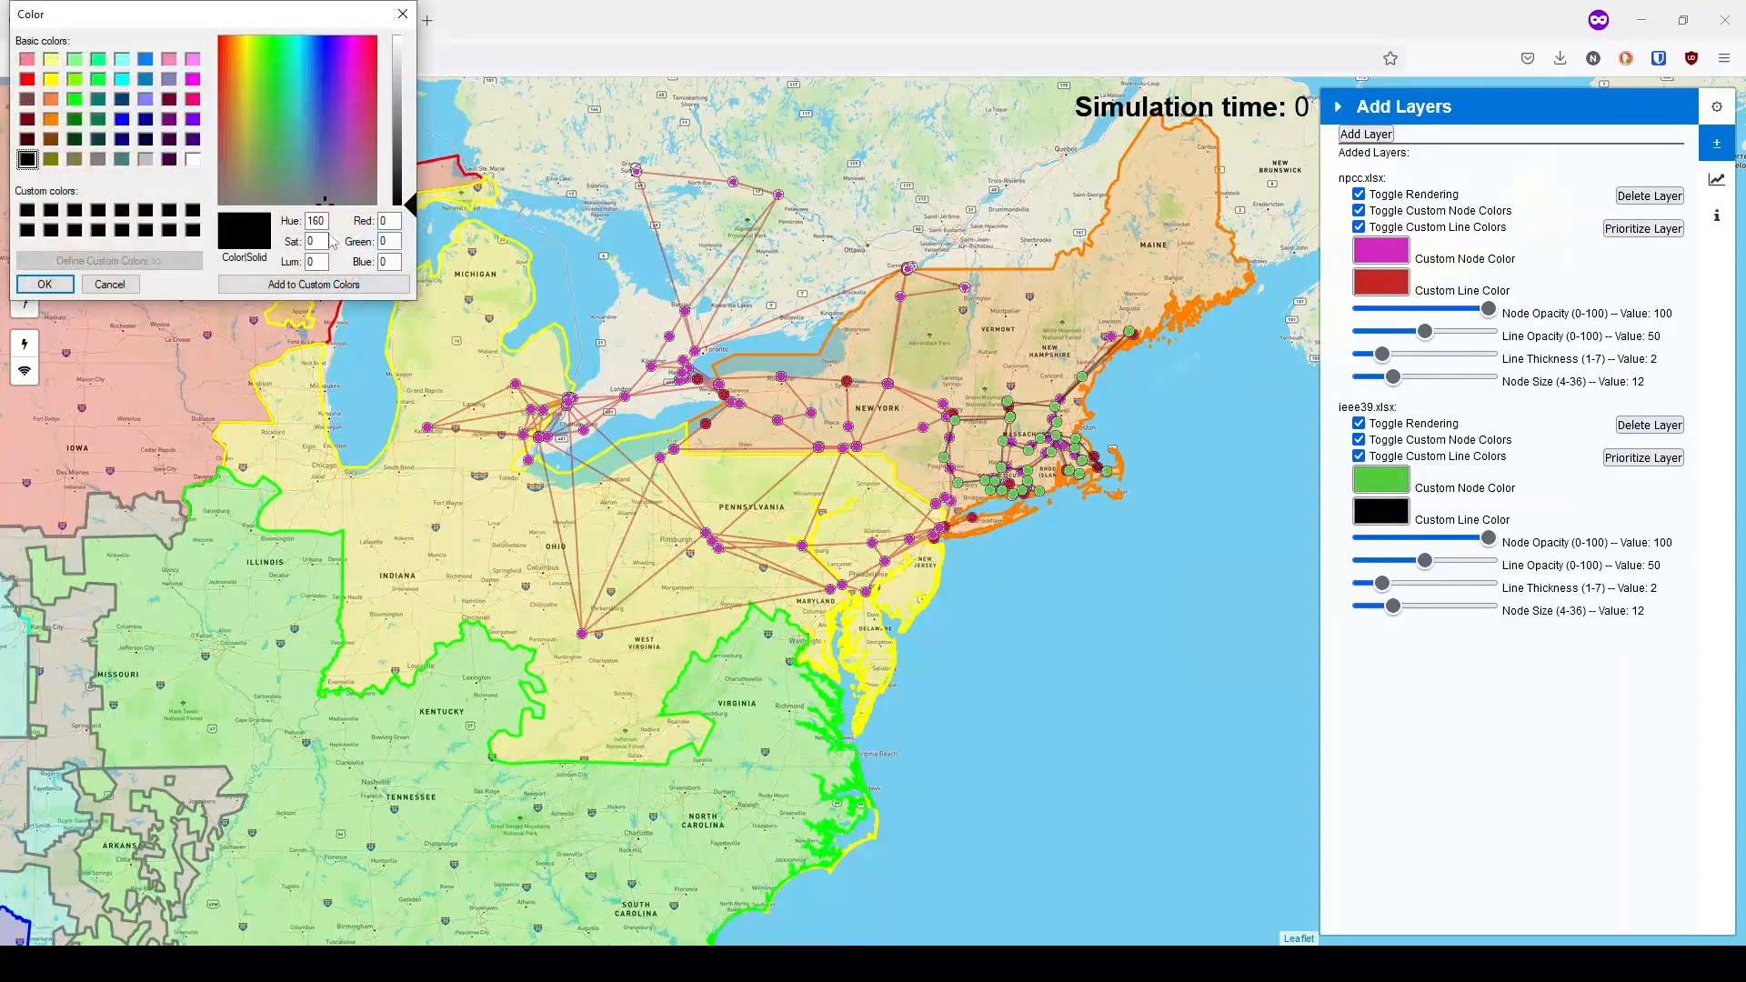
{"action": "left_click", "coordinate": [315, 105]}
{"action": "left_click", "coordinate": [326, 76]}
{"action": "left_click", "coordinate": [397, 136]}
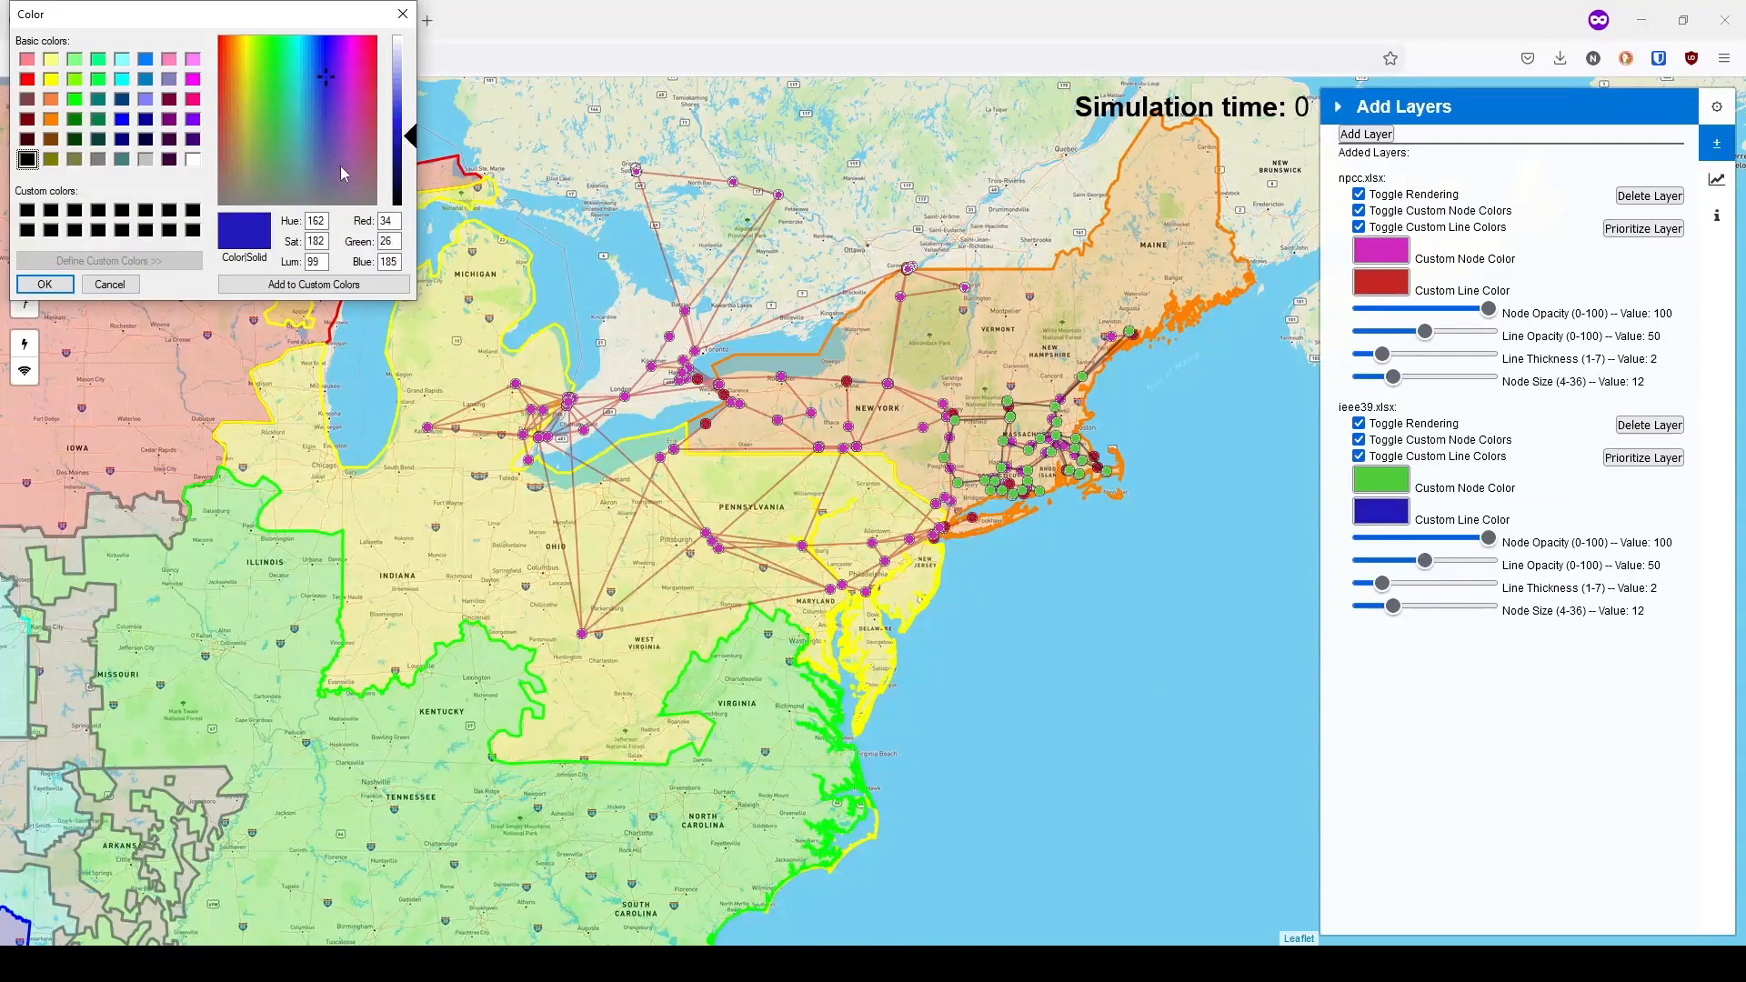
{"action": "left_click", "coordinate": [45, 284]}
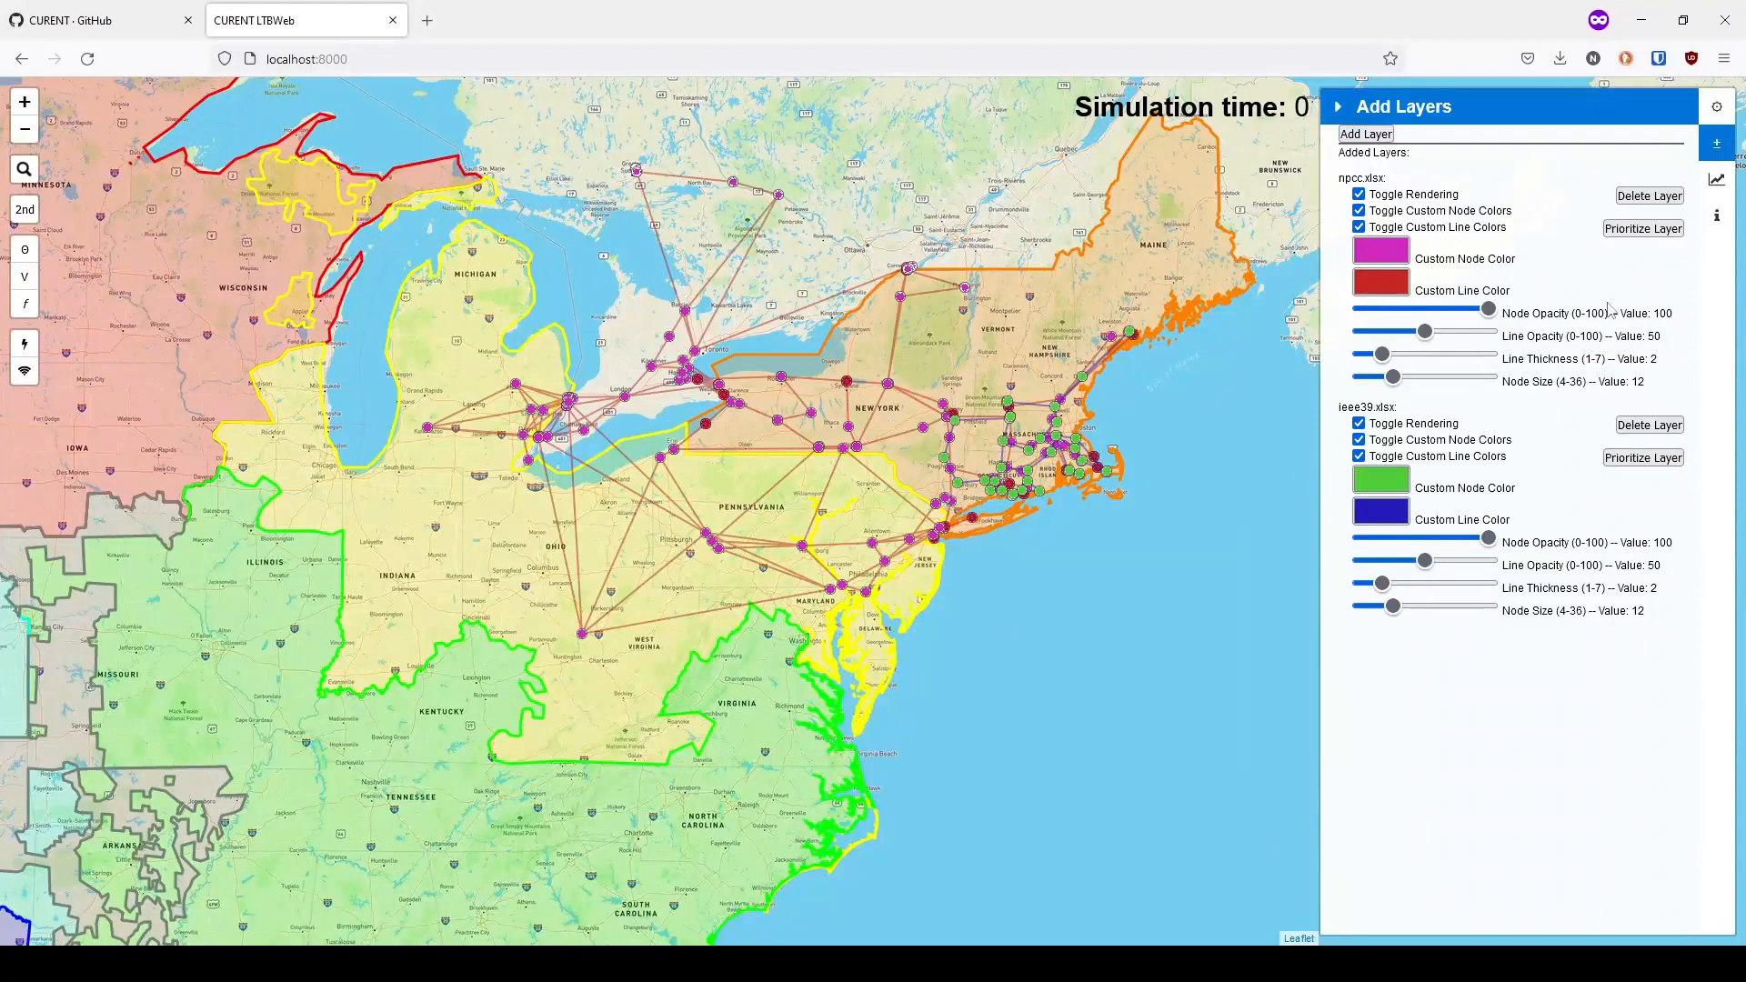
Prioritize the npcc.xlsx layer, delete first the ieee39.xlsx and then the npcc.xlsx layer, and collapse the layer settings
{"action": "left_click", "coordinate": [1650, 233]}
{"action": "left_click", "coordinate": [1640, 426]}
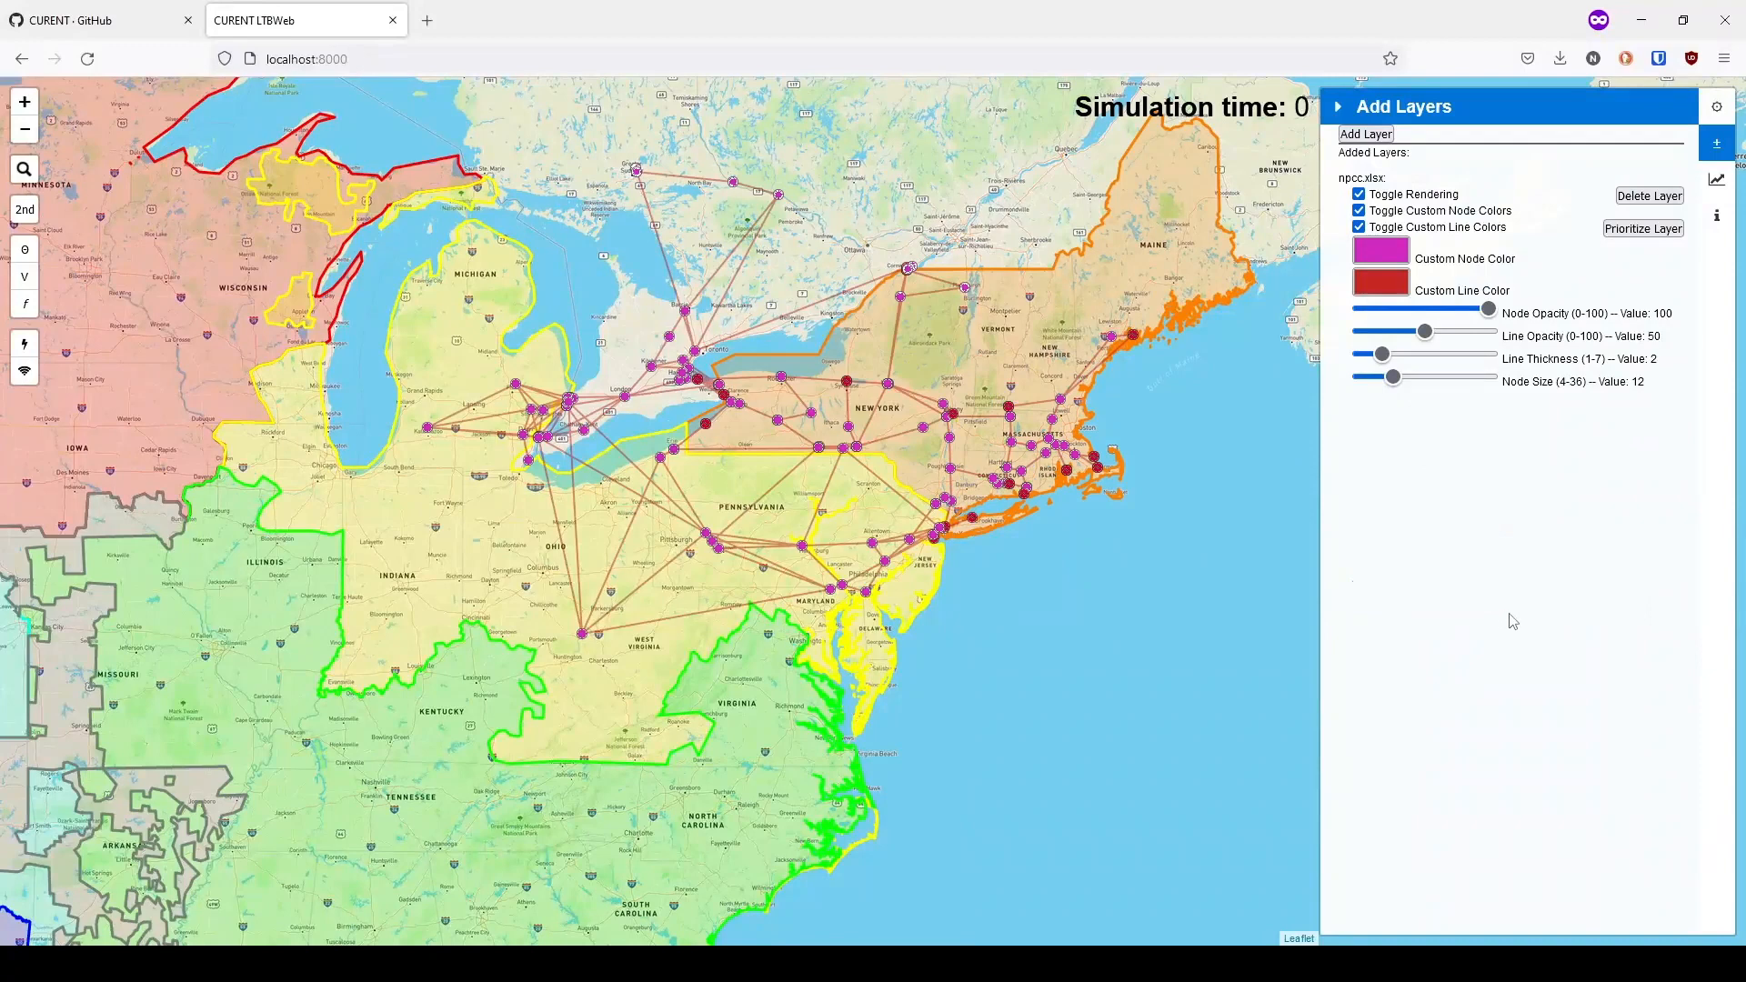
{"action": "left_click", "coordinate": [1661, 200]}
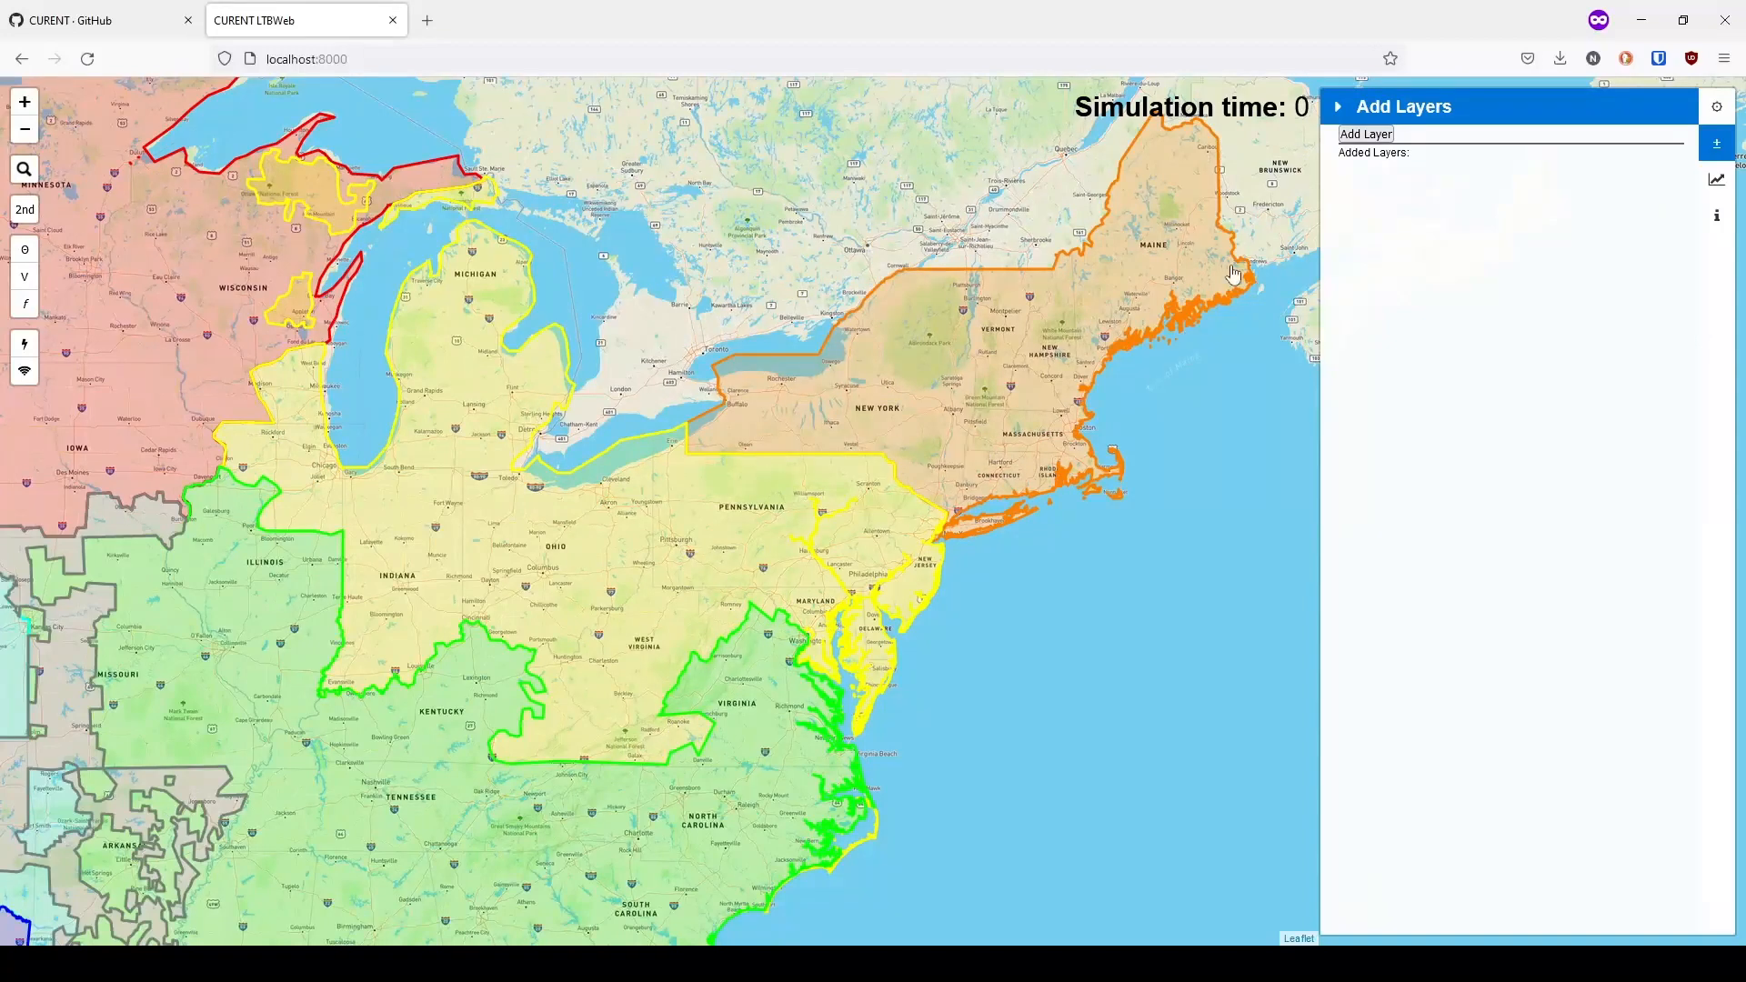
{"action": "left_click", "coordinate": [1341, 109]}
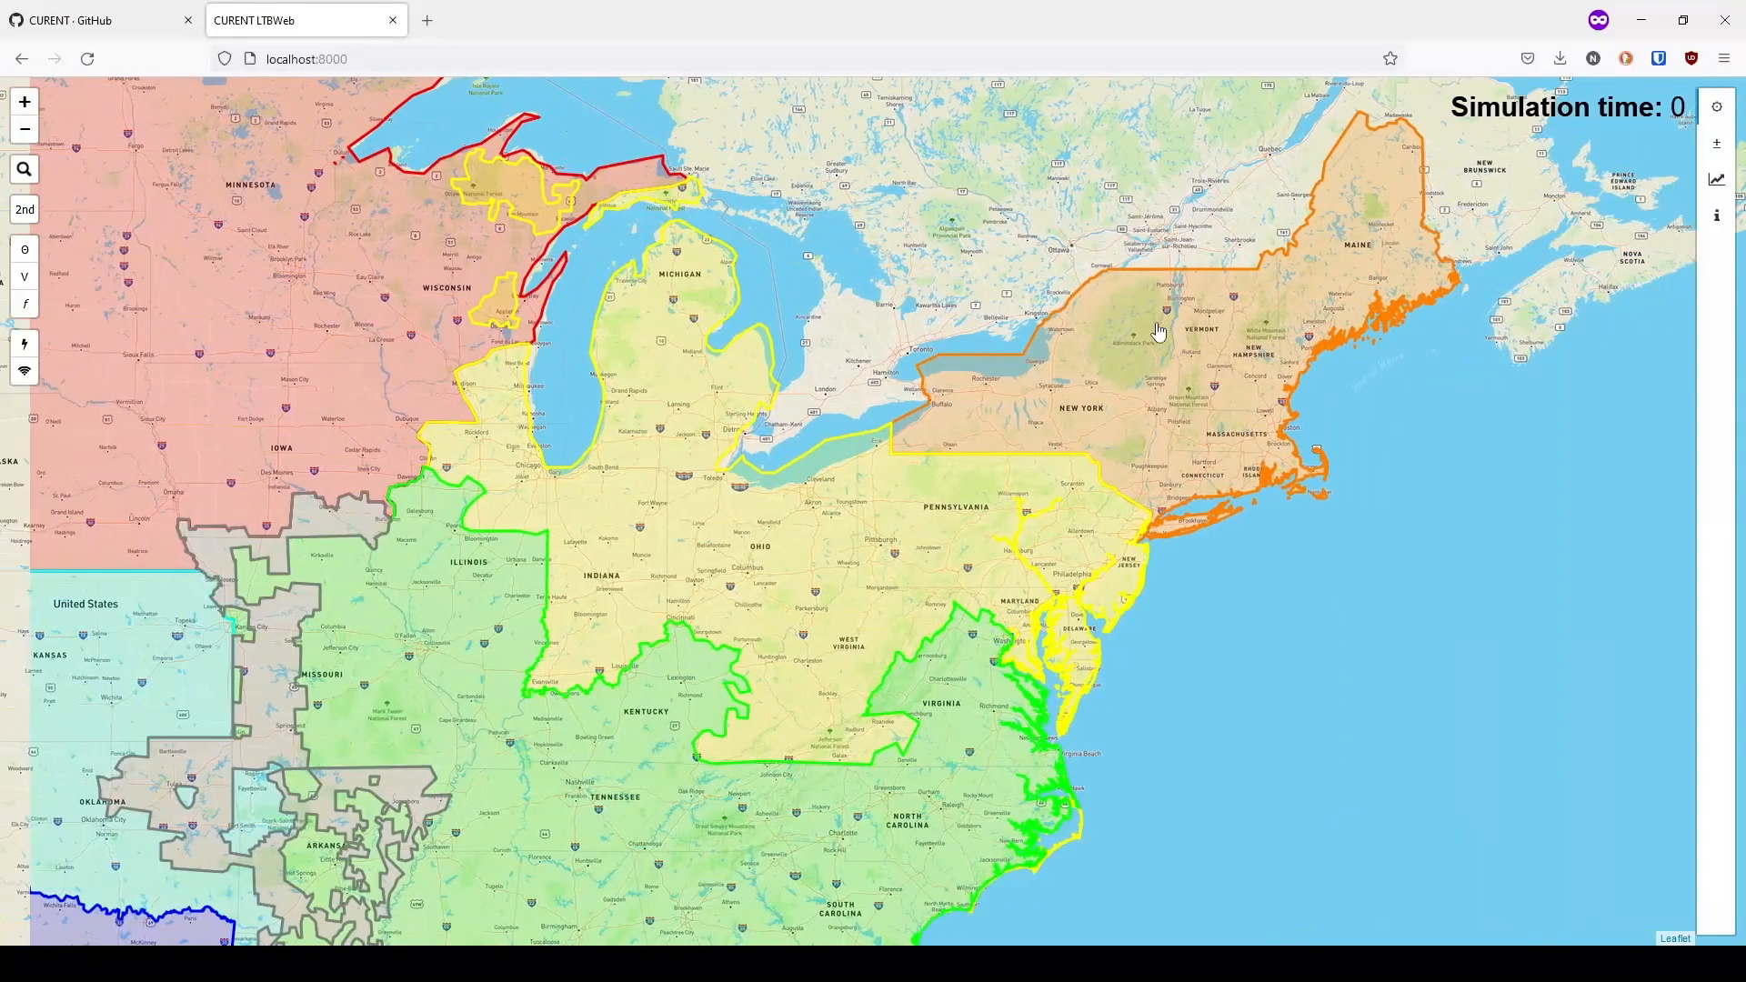